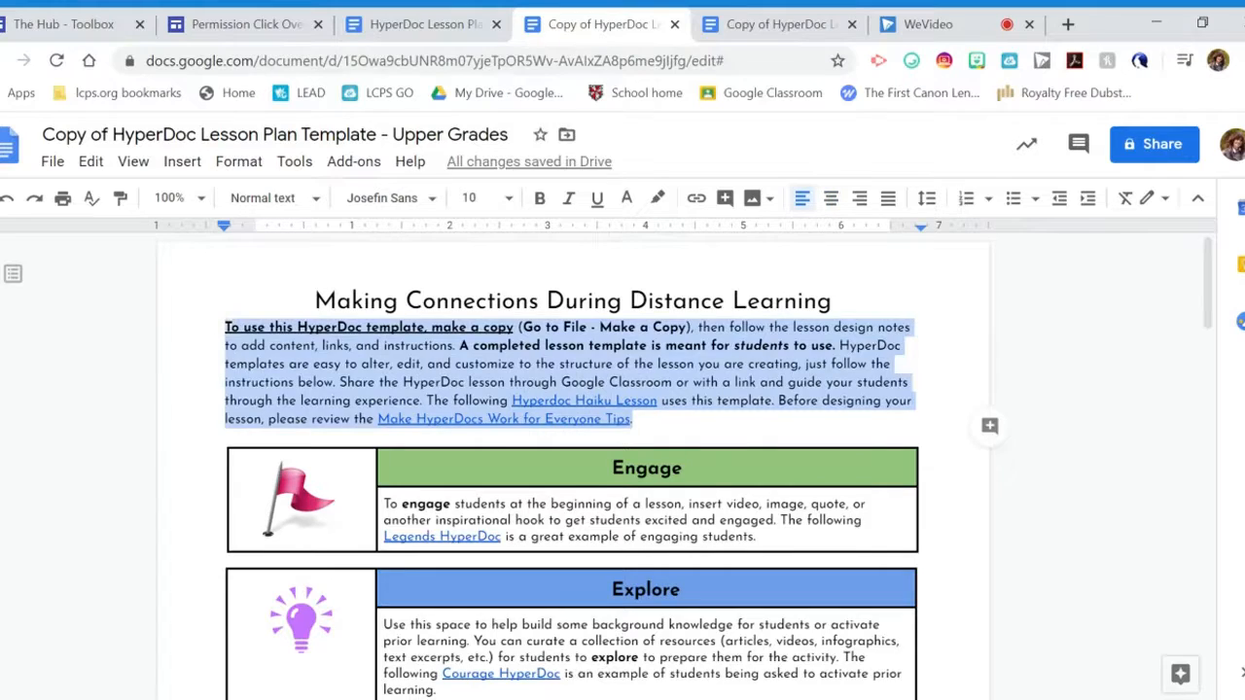
Step: Replace the selected template instructions under the title with "Directions: Follow the prompts in each block to complete the lesson."
{"action": "type", "text": "Directions: Follow the prompts in each block to complete the lesson."}
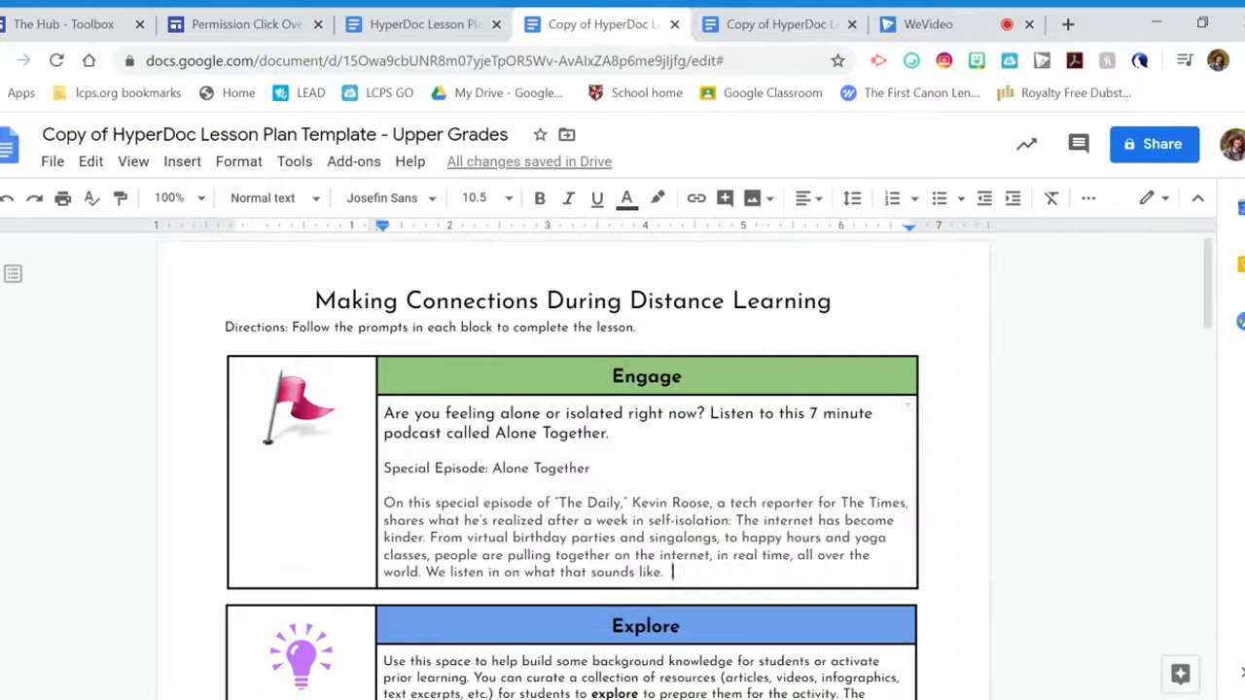
Step: Link the word "podcast" in the Engage block to the Google Podcasts page of the Alone Together episode
{"action": "scroll", "coordinate": [623, 467], "scroll_direction": "down", "scroll_amount": 3}
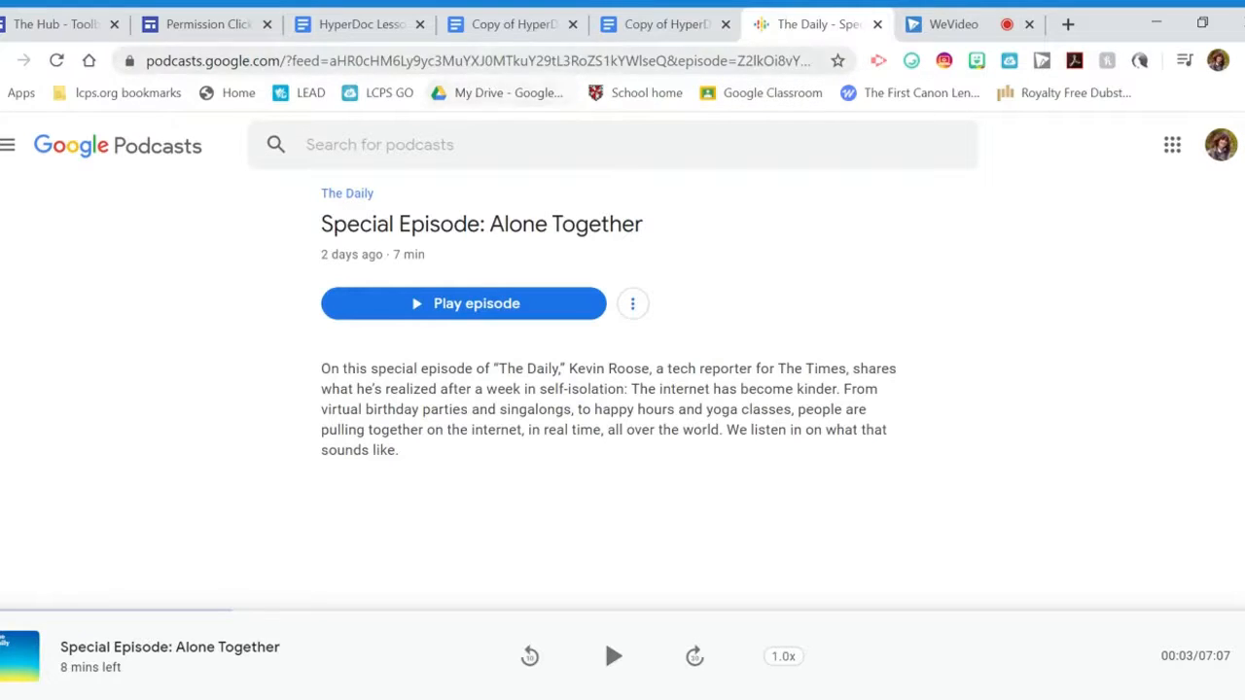
{"action": "left_click", "coordinate": [572, 64]}
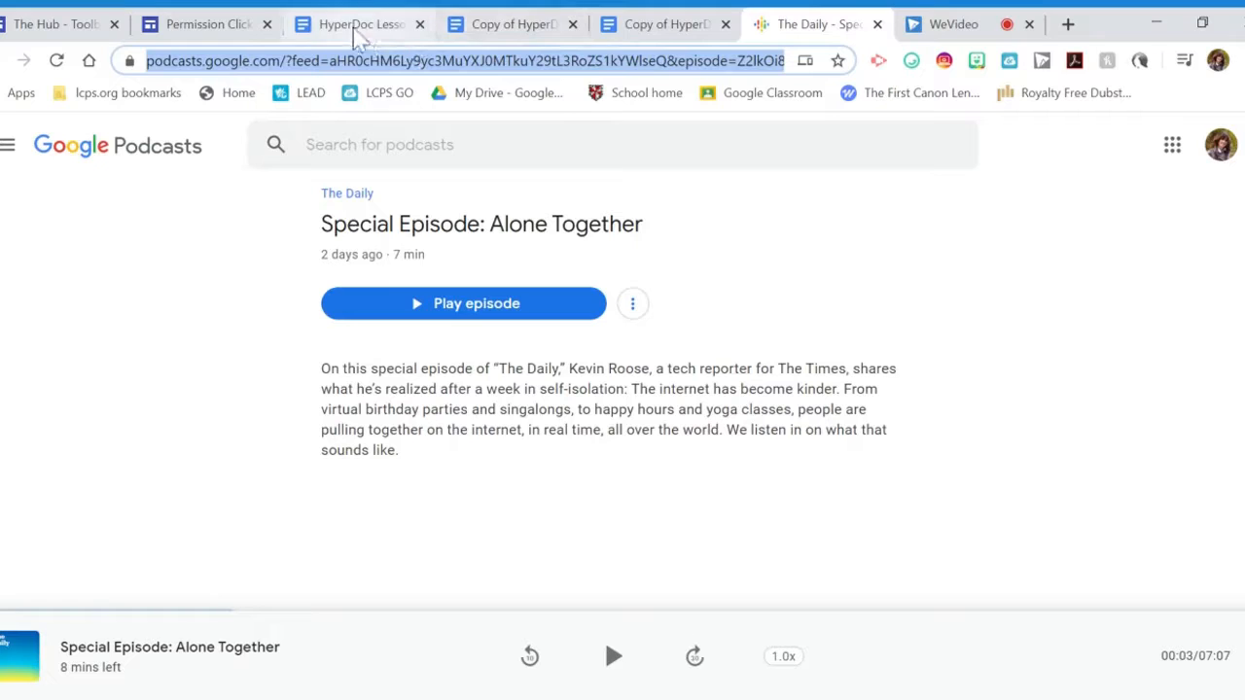
{"action": "left_click", "coordinate": [504, 29]}
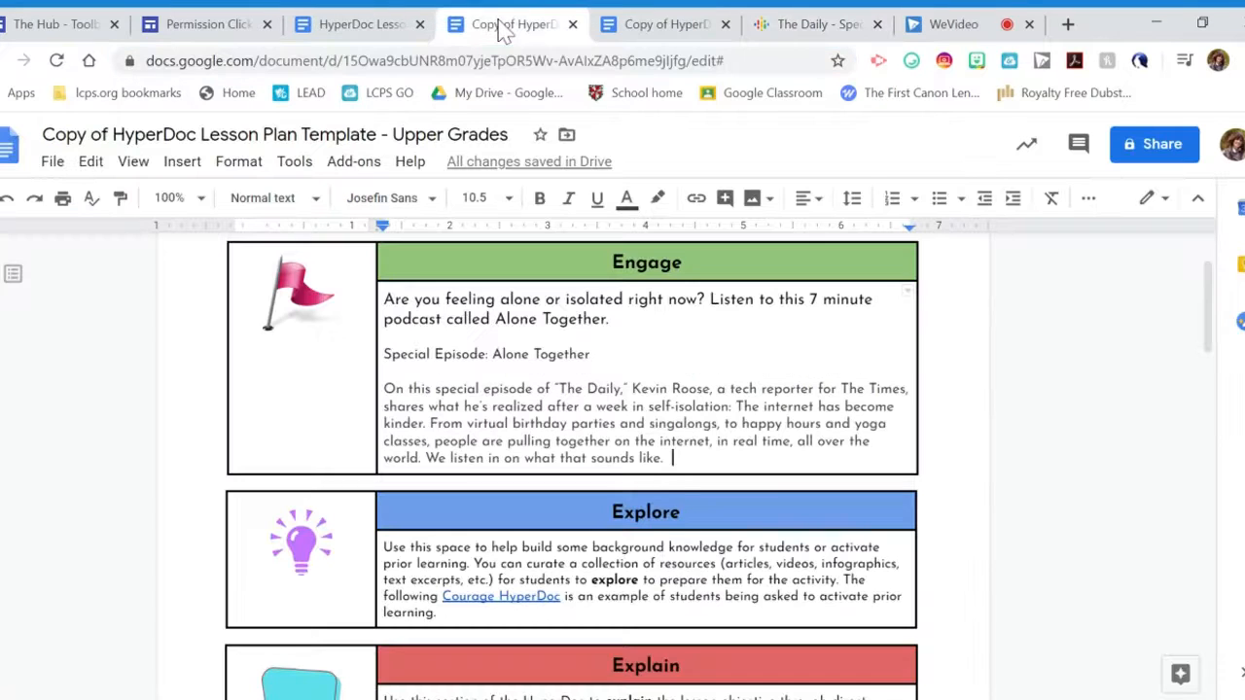
{"action": "left_click_drag", "start_coordinate": [443, 319], "coordinate": [383, 319]}
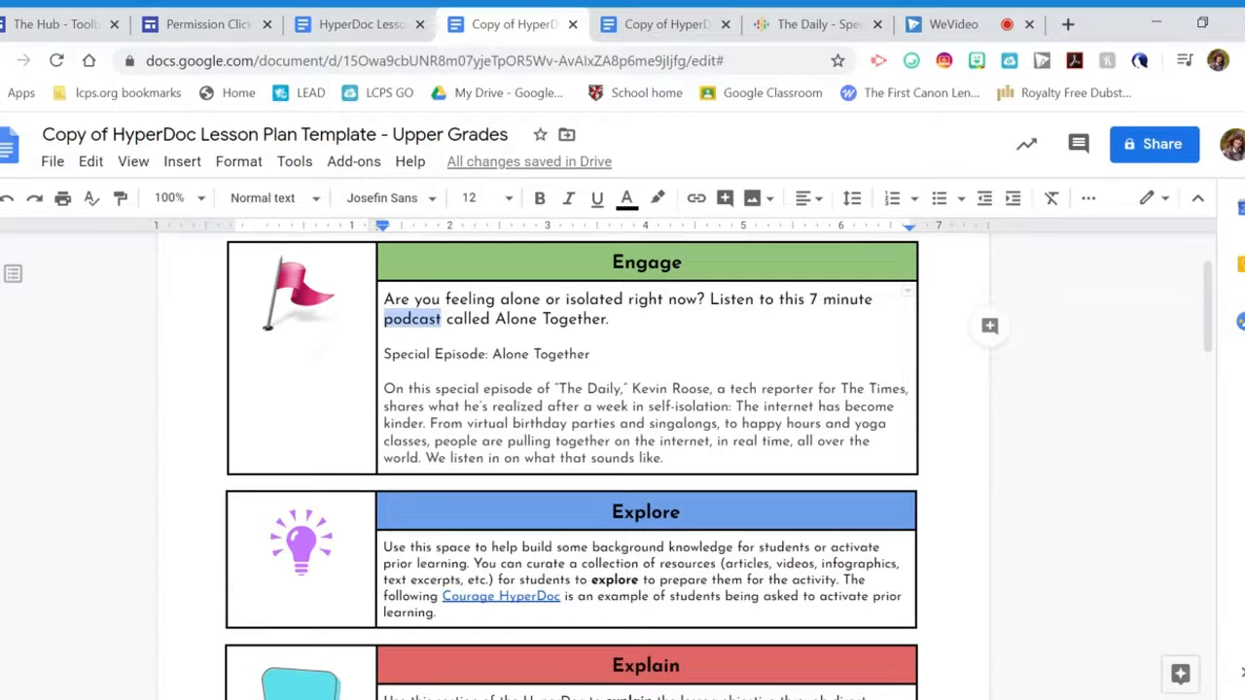
{"action": "left_click", "coordinate": [182, 161]}
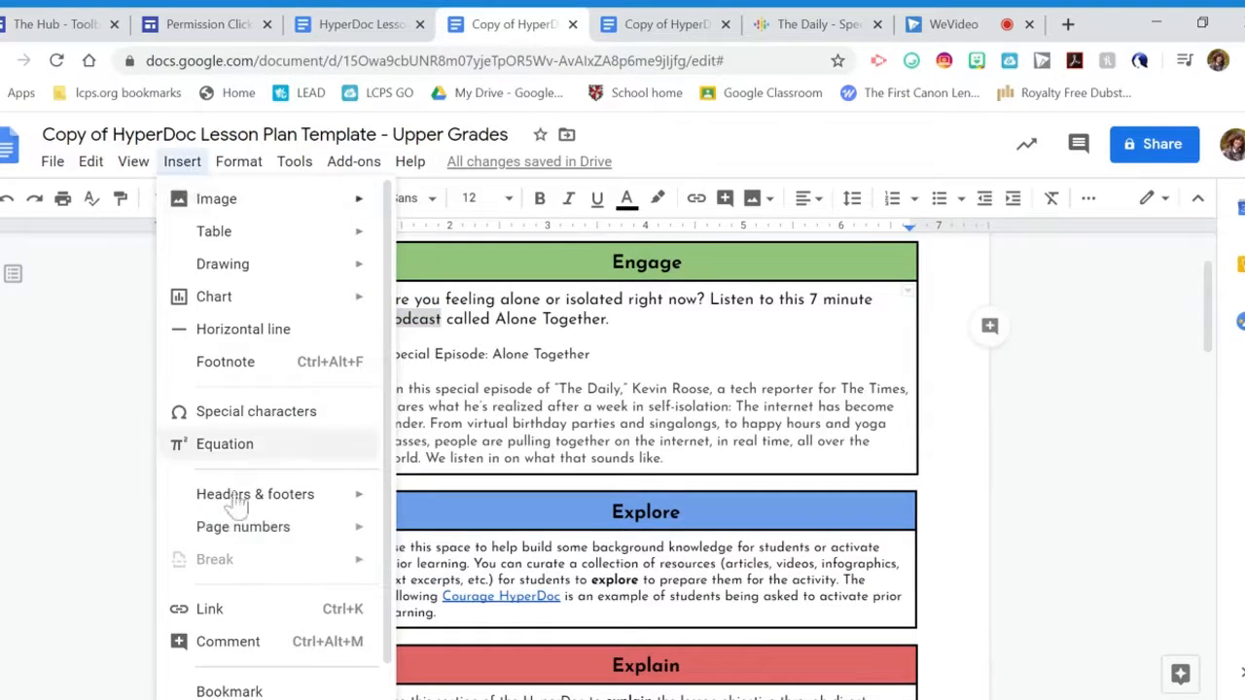
{"action": "left_click", "coordinate": [234, 609]}
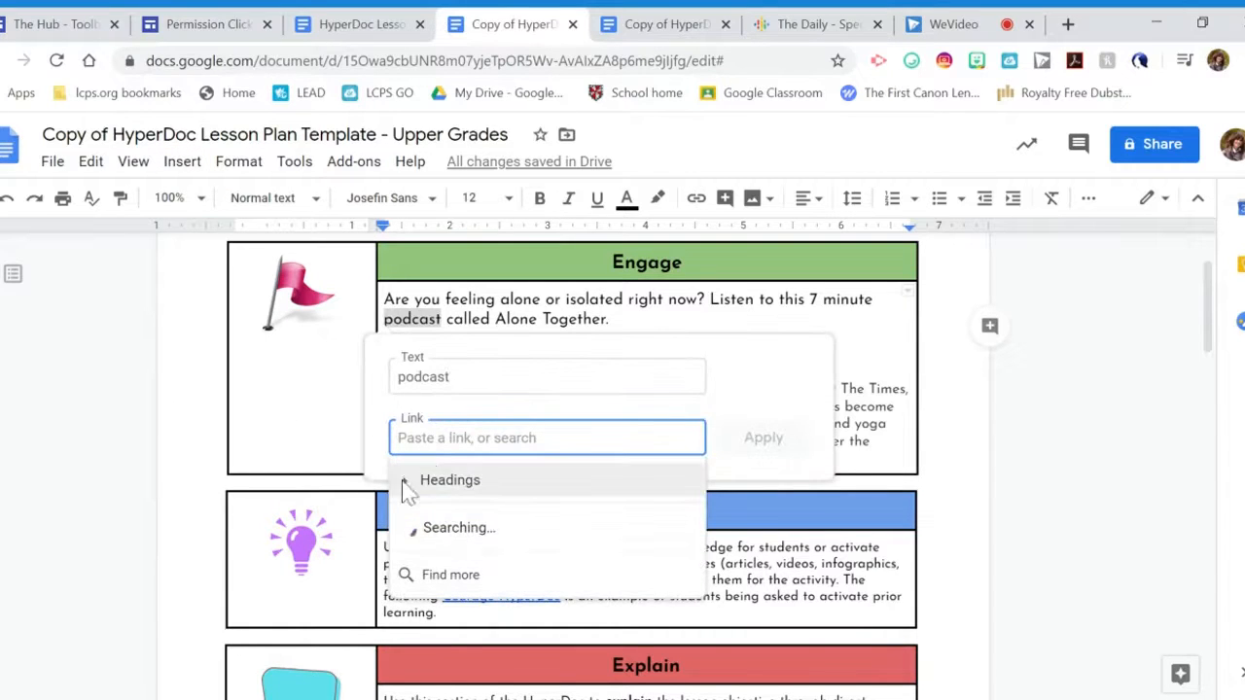
{"action": "key", "text": "ctrl+v"}
{"action": "left_click", "coordinate": [764, 439]}
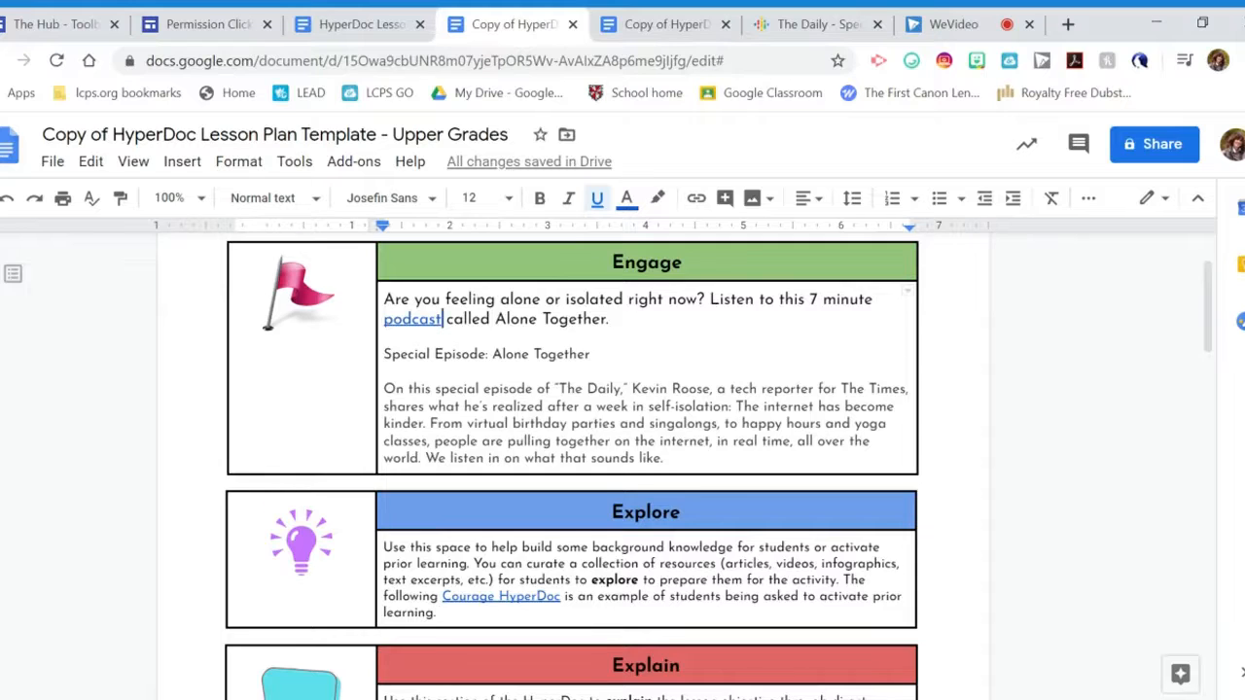
Step: Add "Listen now!" at the end of the episode description in the Engage block
{"action": "scroll", "coordinate": [622, 438], "scroll_direction": "down", "scroll_amount": 1}
{"action": "double_click", "coordinate": [675, 379]}
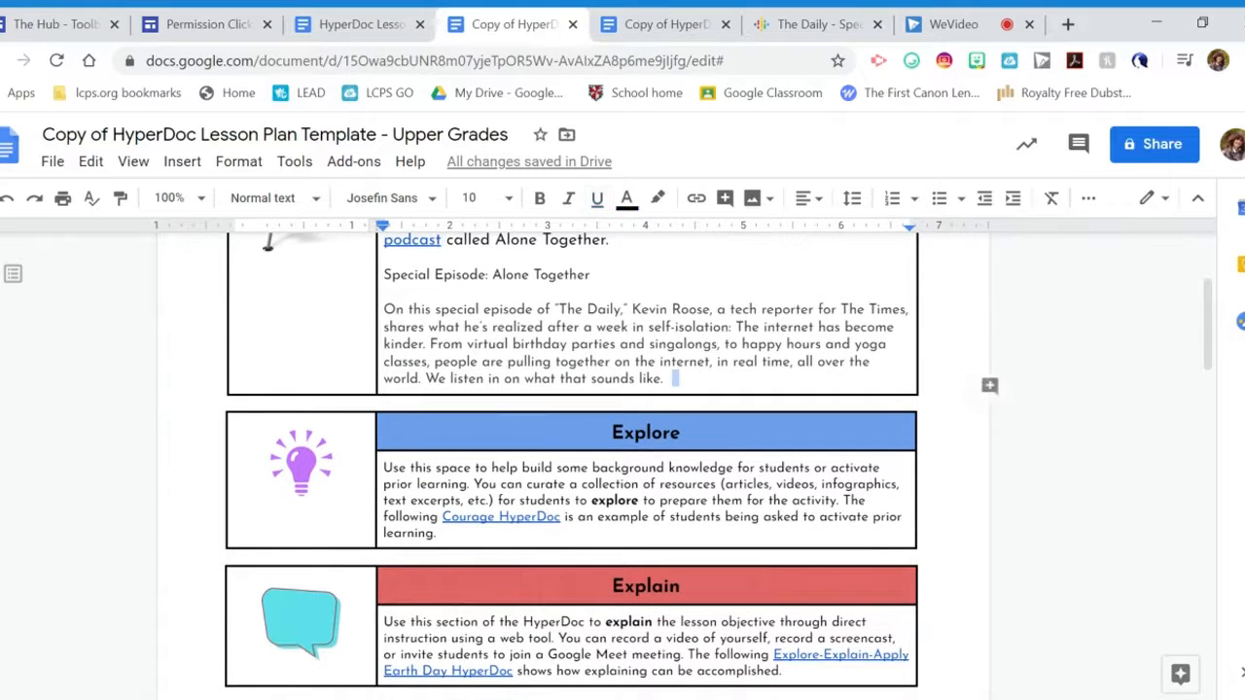
{"action": "type", "text": "Listen Now!"}
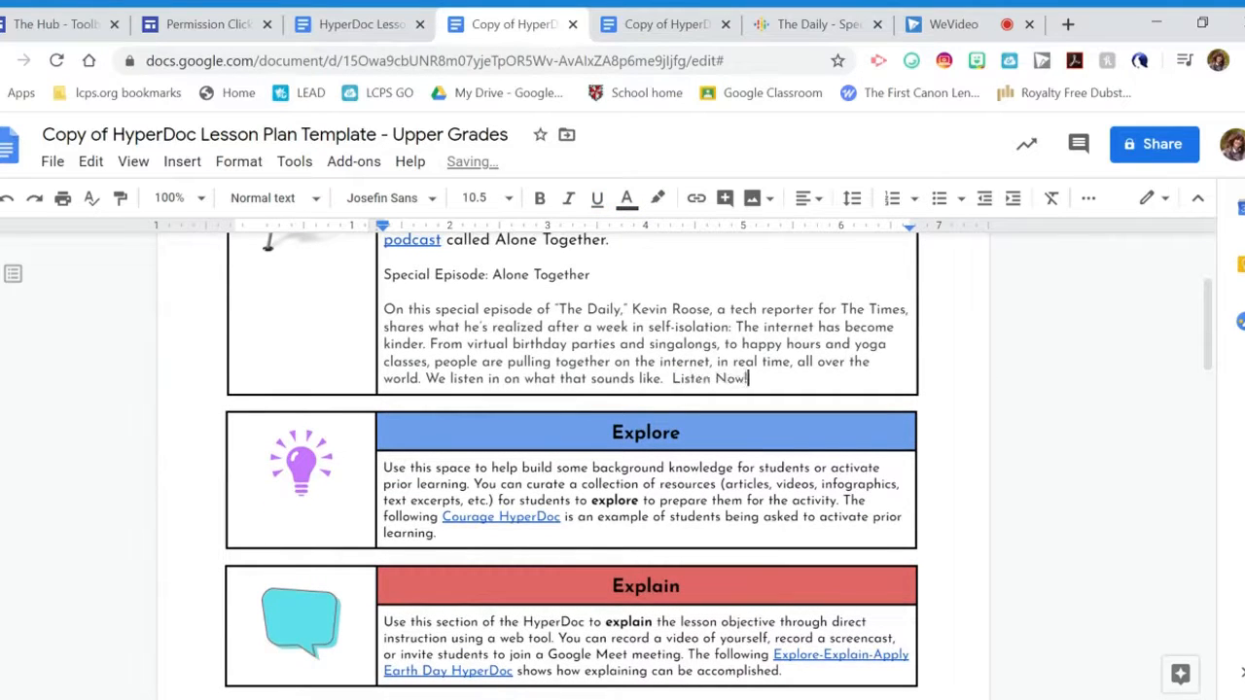
{"action": "key", "text": "Left"}
{"action": "key", "text": "Left"}
{"action": "key", "text": "Left"}
{"action": "key", "text": "BackSpace"}
{"action": "type", "text": "n"}
Step: Link the "Listen now!" text to the copied podcast episode URL
{"action": "left_click_drag", "start_coordinate": [744, 380], "coordinate": [672, 379]}
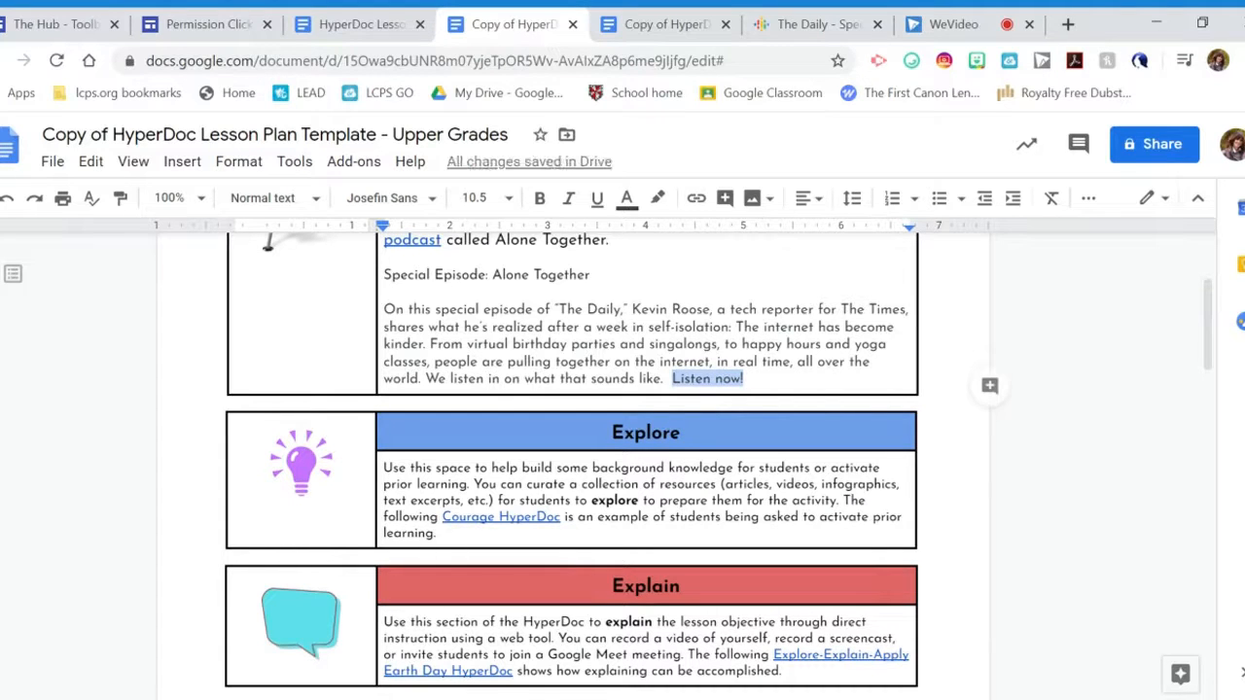
{"action": "left_click", "coordinate": [182, 161]}
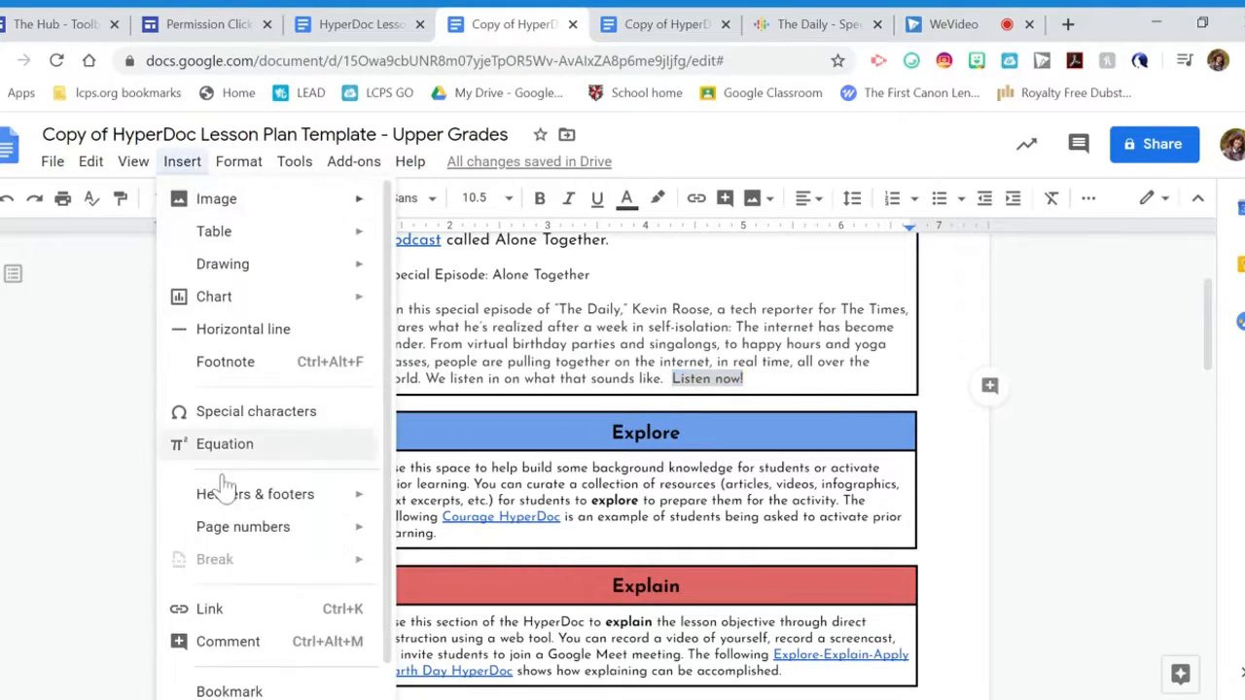
{"action": "left_click", "coordinate": [226, 611]}
{"action": "key", "text": "ctrl+v"}
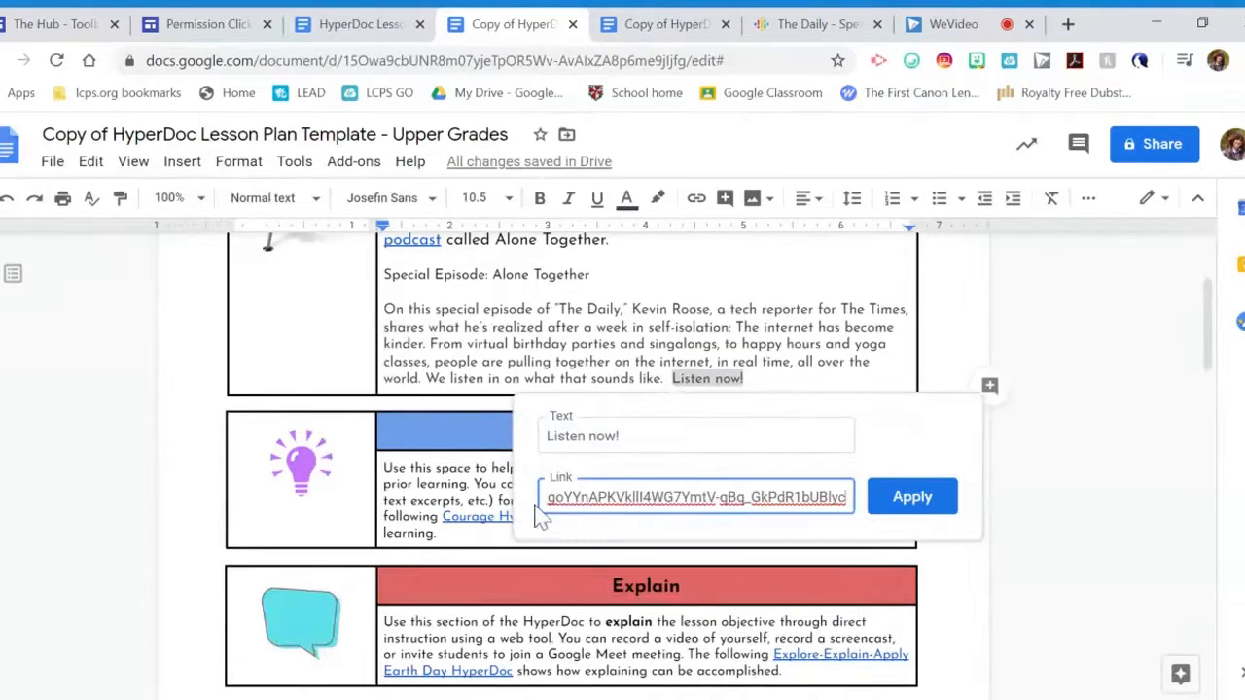
{"action": "left_click", "coordinate": [951, 508]}
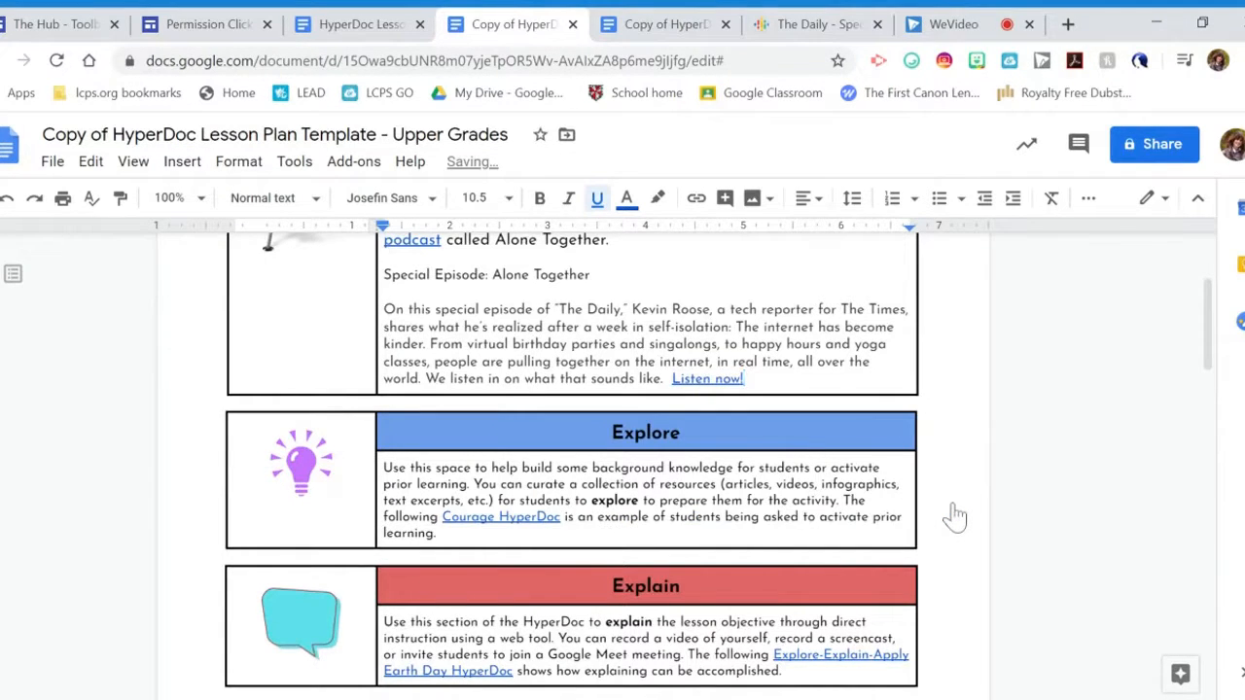
Step: Replace the flag picture in the Engage block with the microphone image from Google Drive
{"action": "scroll", "coordinate": [956, 515], "scroll_direction": "up", "scroll_amount": 3}
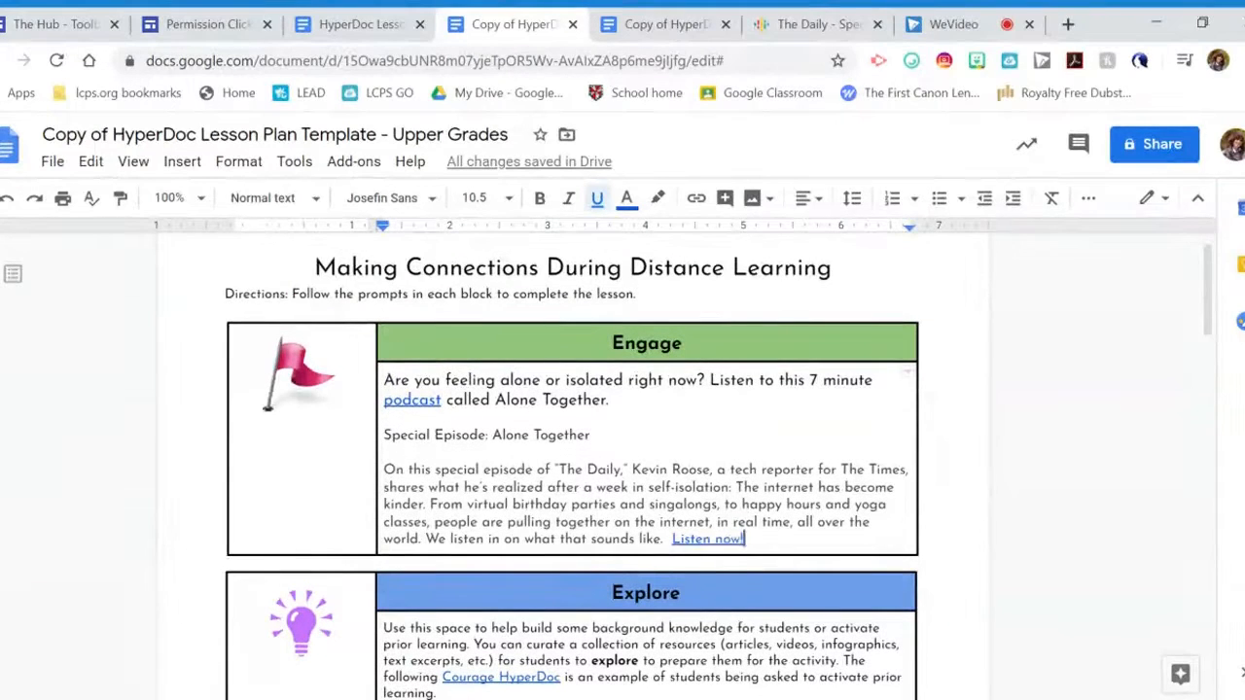
{"action": "left_click", "coordinate": [290, 390]}
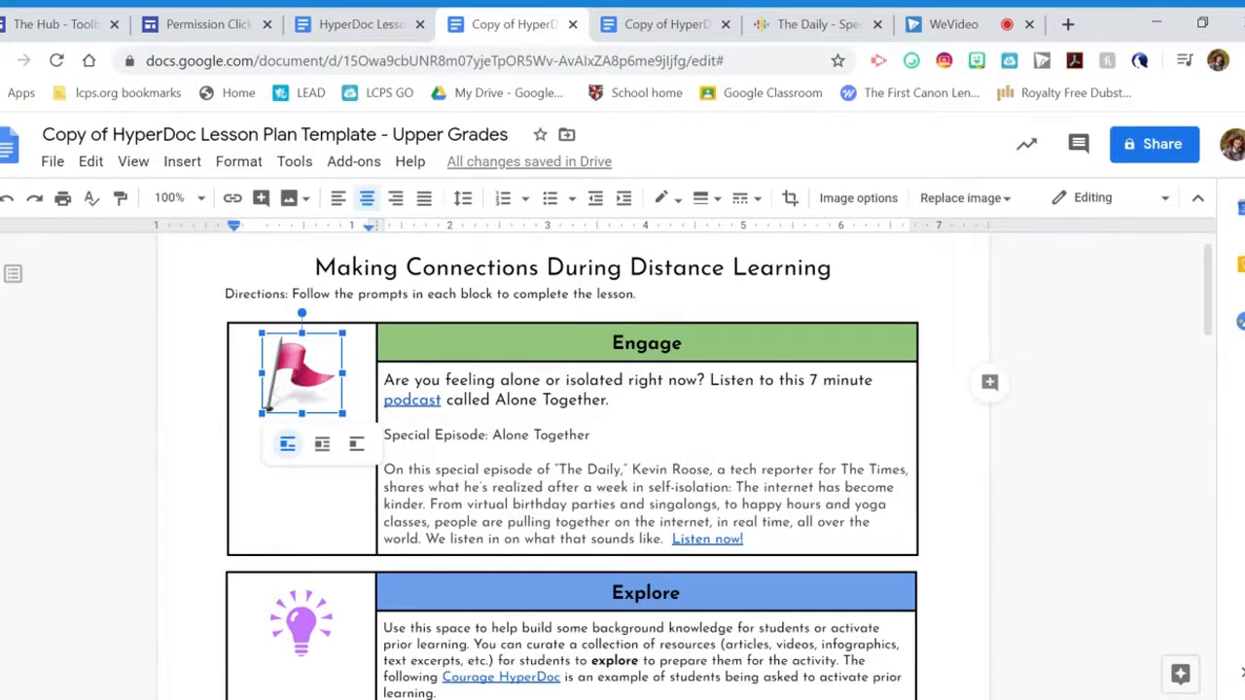
{"action": "key", "text": "Delete"}
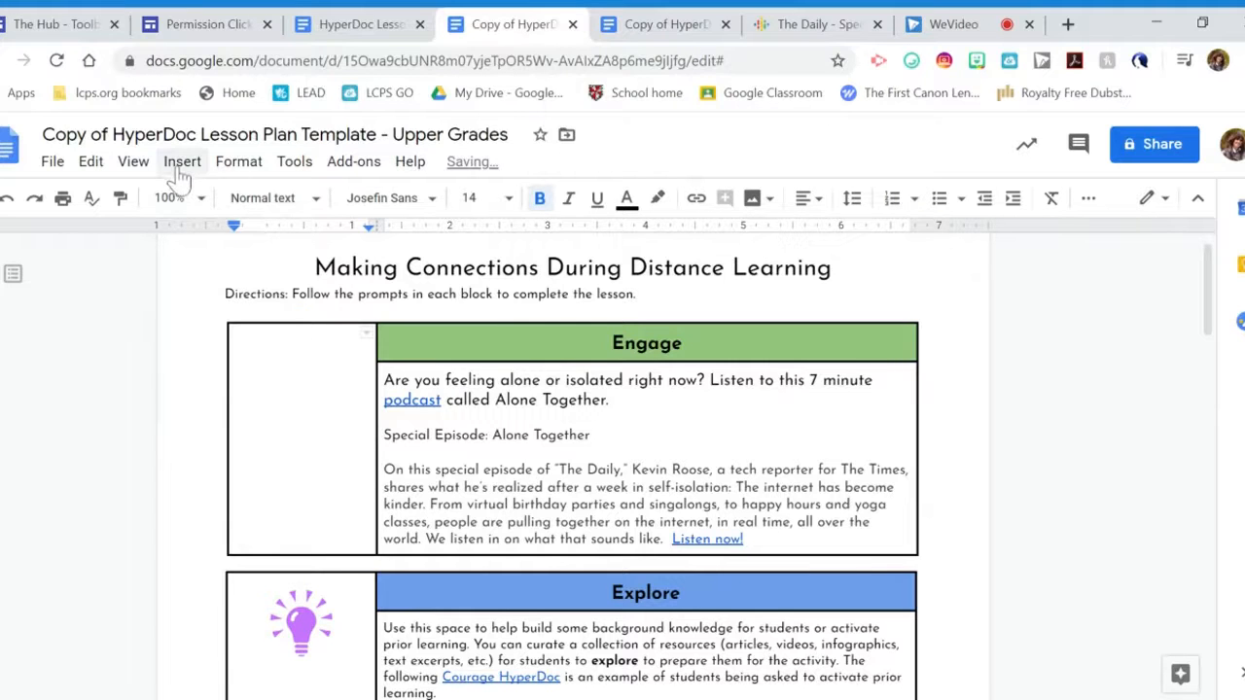
{"action": "left_click", "coordinate": [181, 163]}
{"action": "mouse_move", "coordinate": [231, 216]}
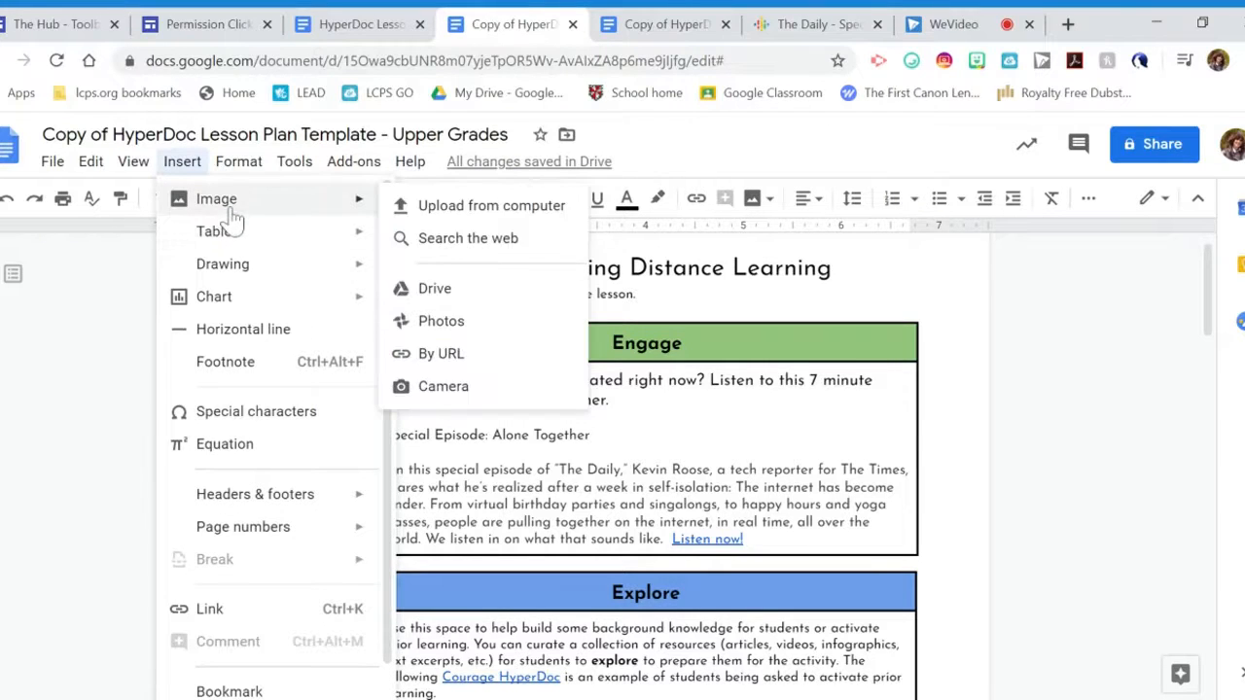
{"action": "left_click", "coordinate": [453, 303]}
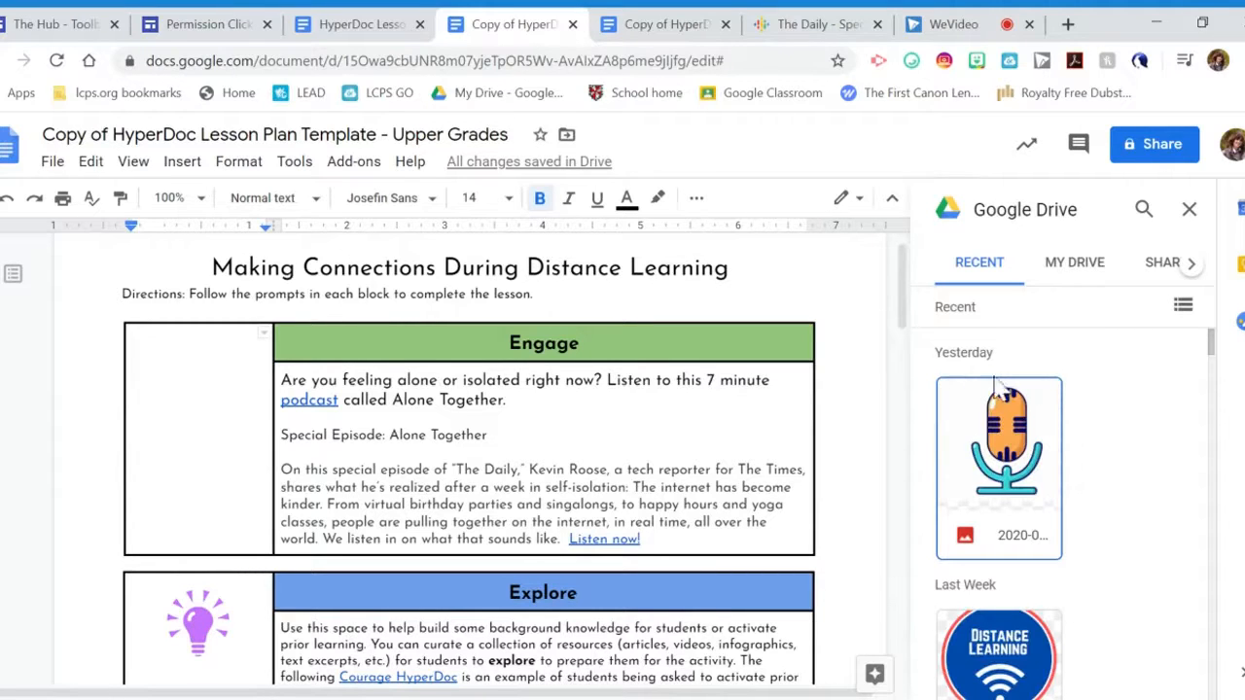
{"action": "left_click", "coordinate": [1031, 494]}
{"action": "left_click", "coordinate": [1160, 675]}
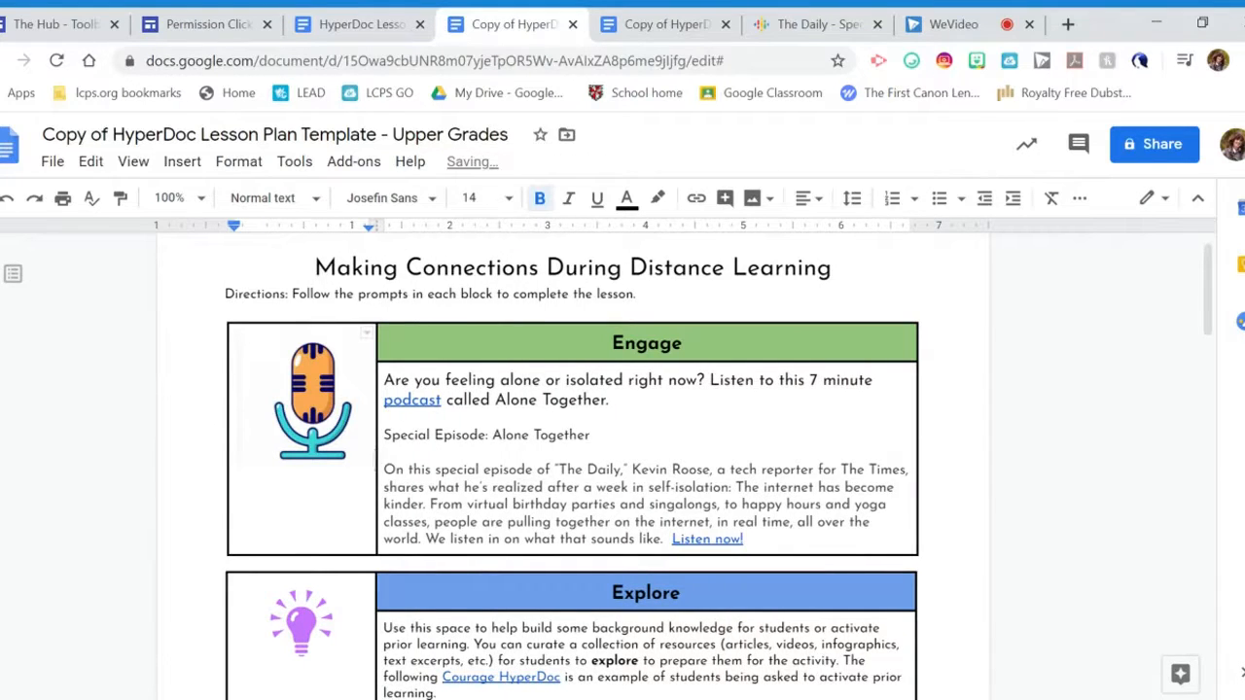
Step: Shrink the microphone image slightly within its Engage cell and deselect it
{"action": "left_click", "coordinate": [310, 433]}
{"action": "left_click_drag", "start_coordinate": [237, 334], "coordinate": [264, 361]}
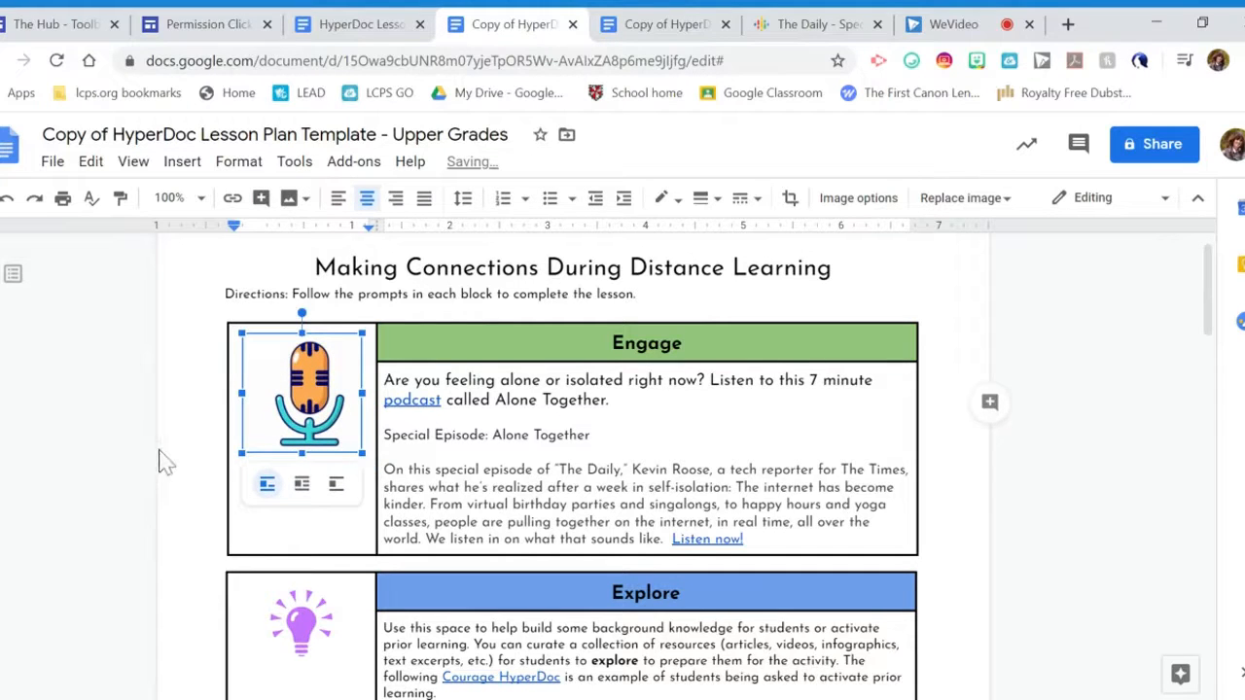
{"action": "left_click", "coordinate": [257, 311]}
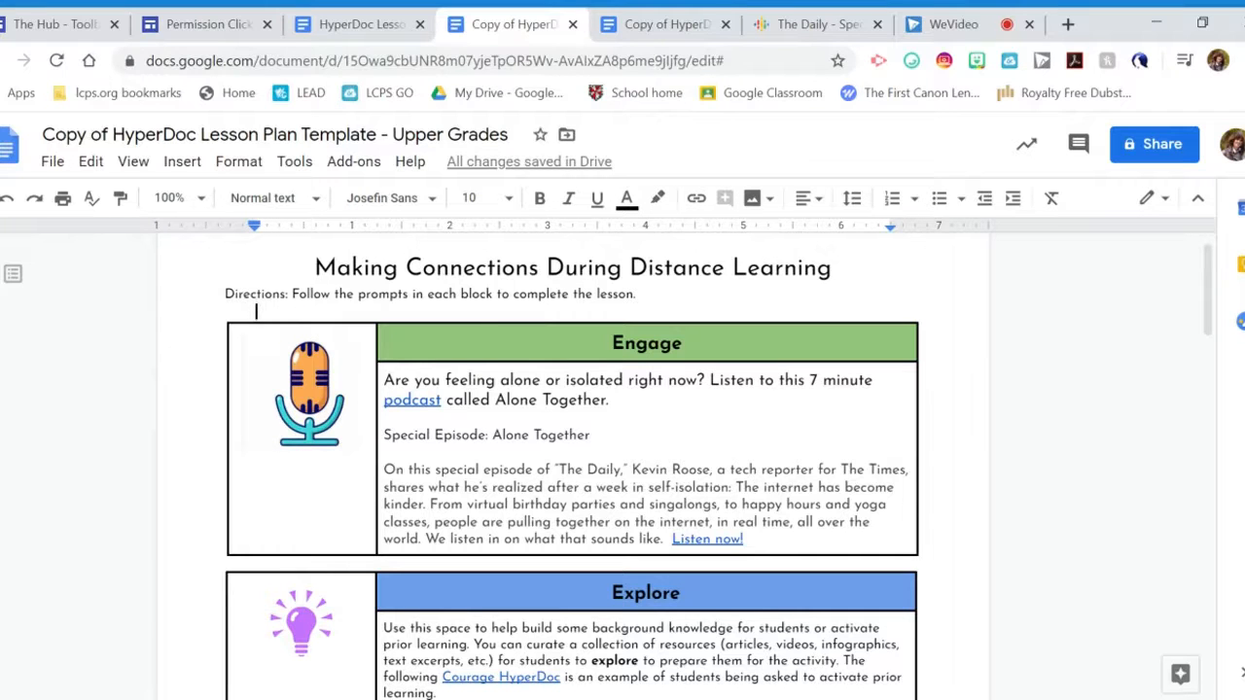
{"action": "left_click_drag", "start_coordinate": [256, 311], "coordinate": [639, 293]}
Step: Replace the Explore placeholder text with "Do you feel prepared for distance learning? Take some time to review these Google tools"
{"action": "scroll", "coordinate": [623, 428], "scroll_direction": "down", "scroll_amount": 1}
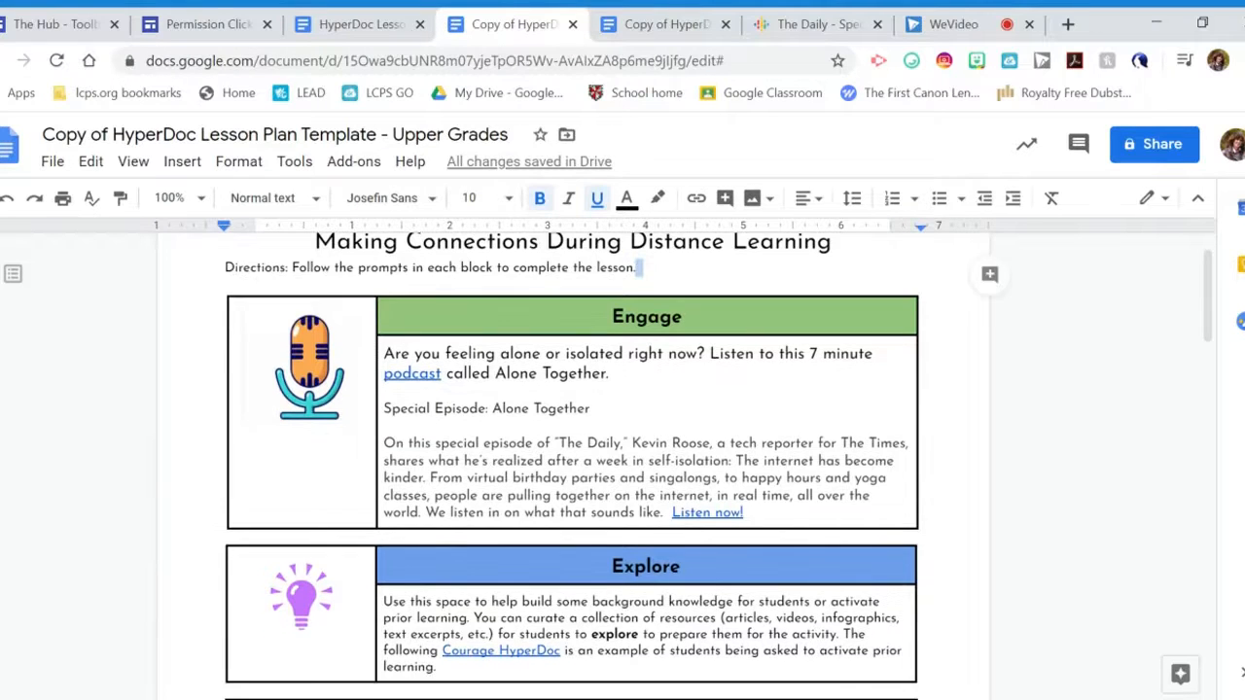
{"action": "scroll", "coordinate": [623, 428], "scroll_direction": "down", "scroll_amount": 2}
{"action": "scroll", "coordinate": [622, 428], "scroll_direction": "down", "scroll_amount": 1}
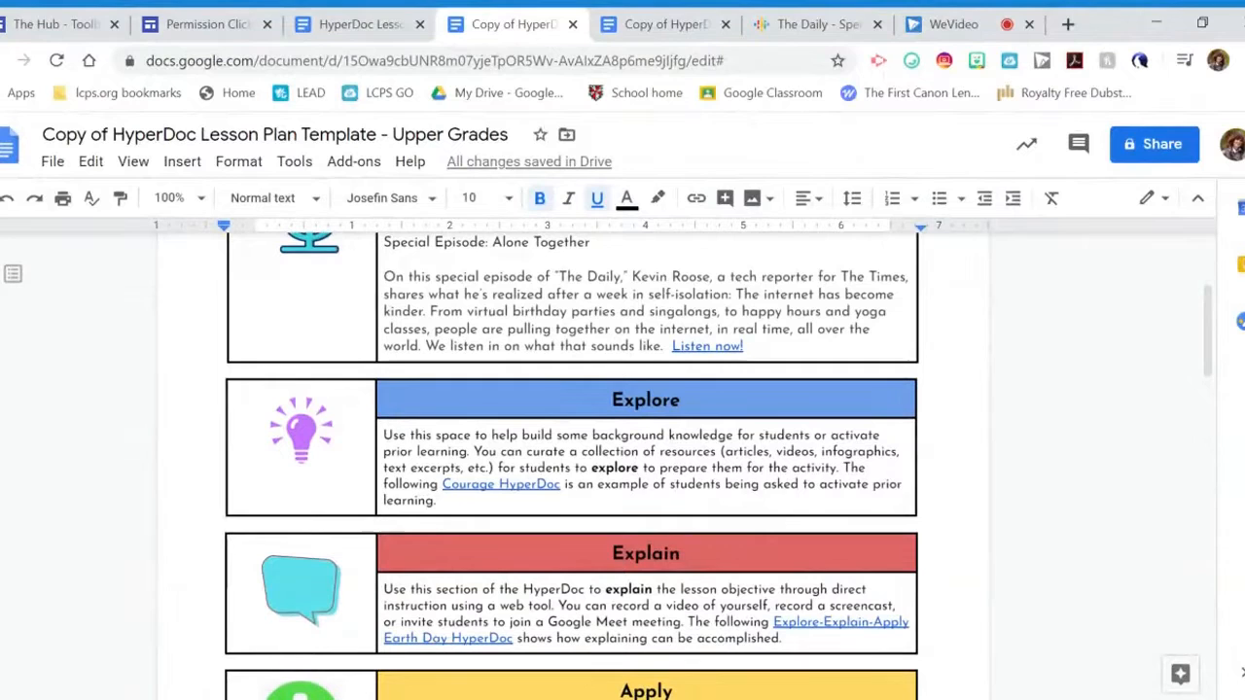
{"action": "left_click_drag", "start_coordinate": [438, 501], "coordinate": [383, 435]}
{"action": "key", "text": "Delete"}
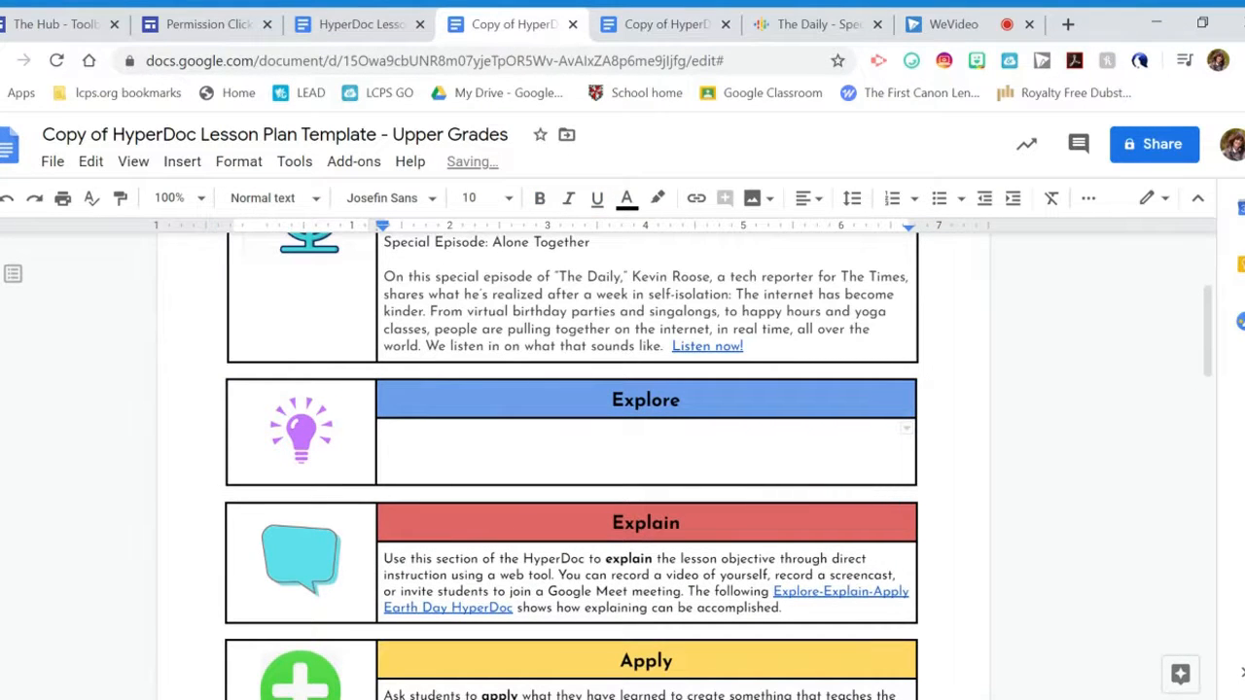
{"action": "type", "text": "Do you feel prepared for distance learning? Take some time to review these Google tools"}
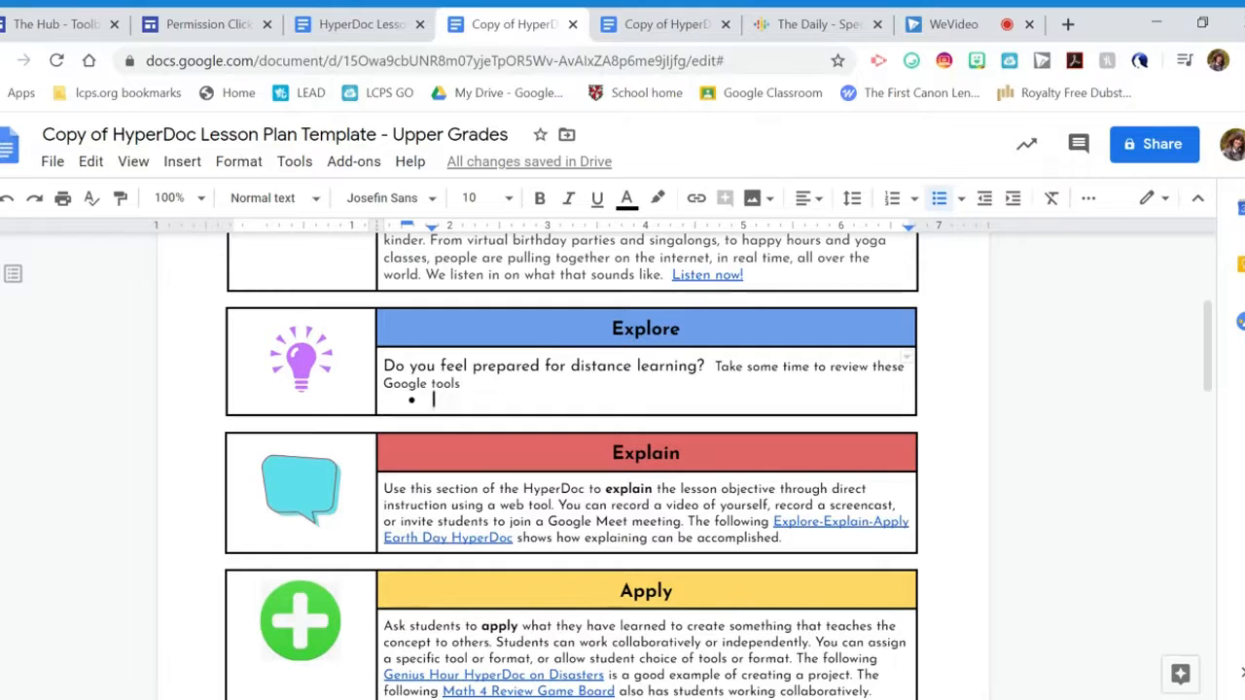
Step: Fill the Explore bullet list with "How to set up a Google Classroom", "How to edit Hyperdocs" and "How to use Google Meet"
{"action": "type", "text": "How to set up"}
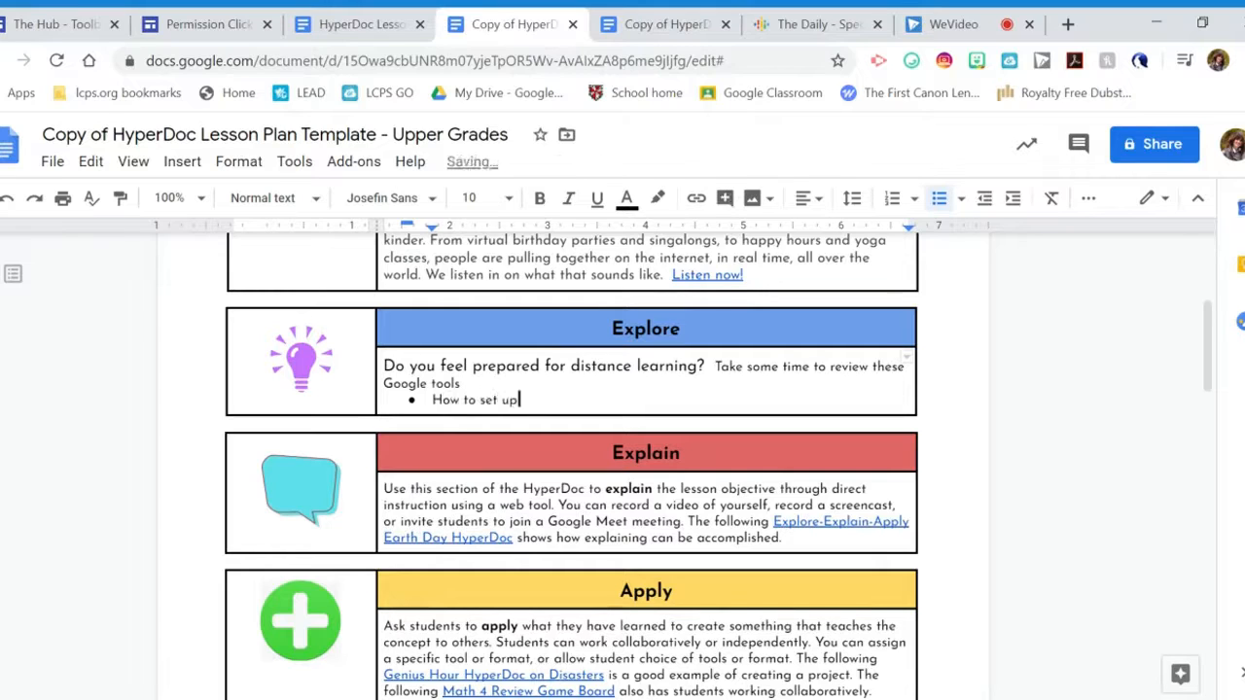
{"action": "type", "text": " a Google Classroom"}
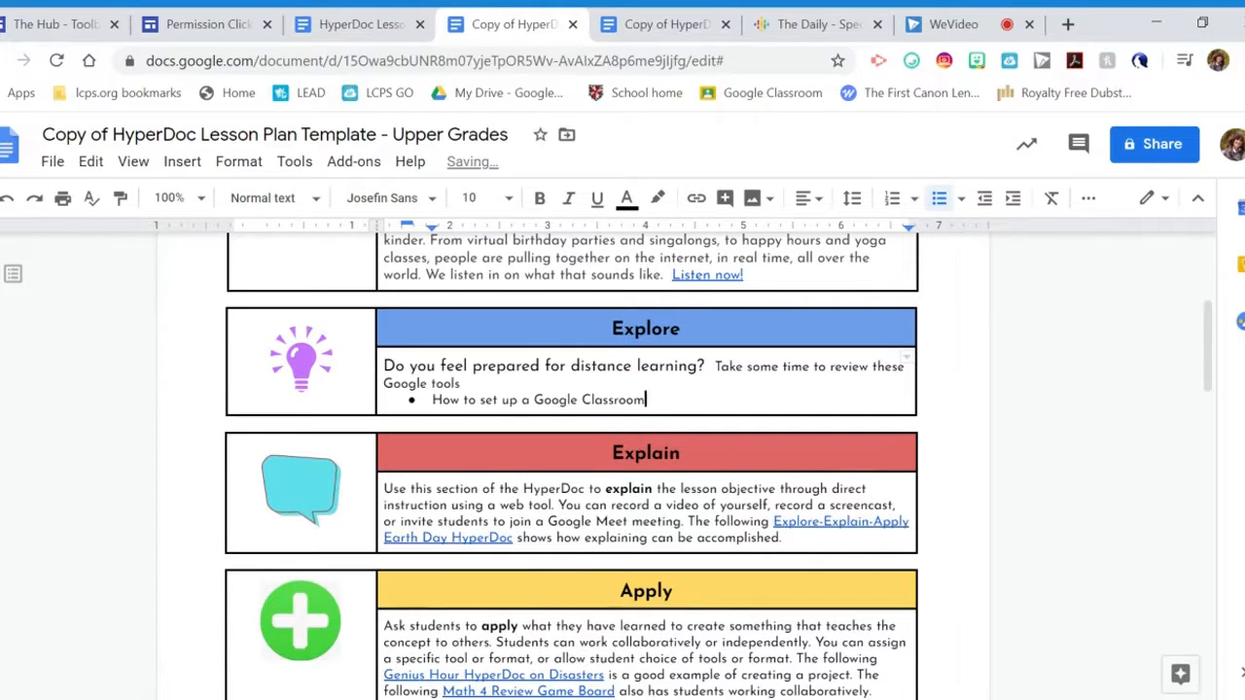
{"action": "key", "text": "Return"}
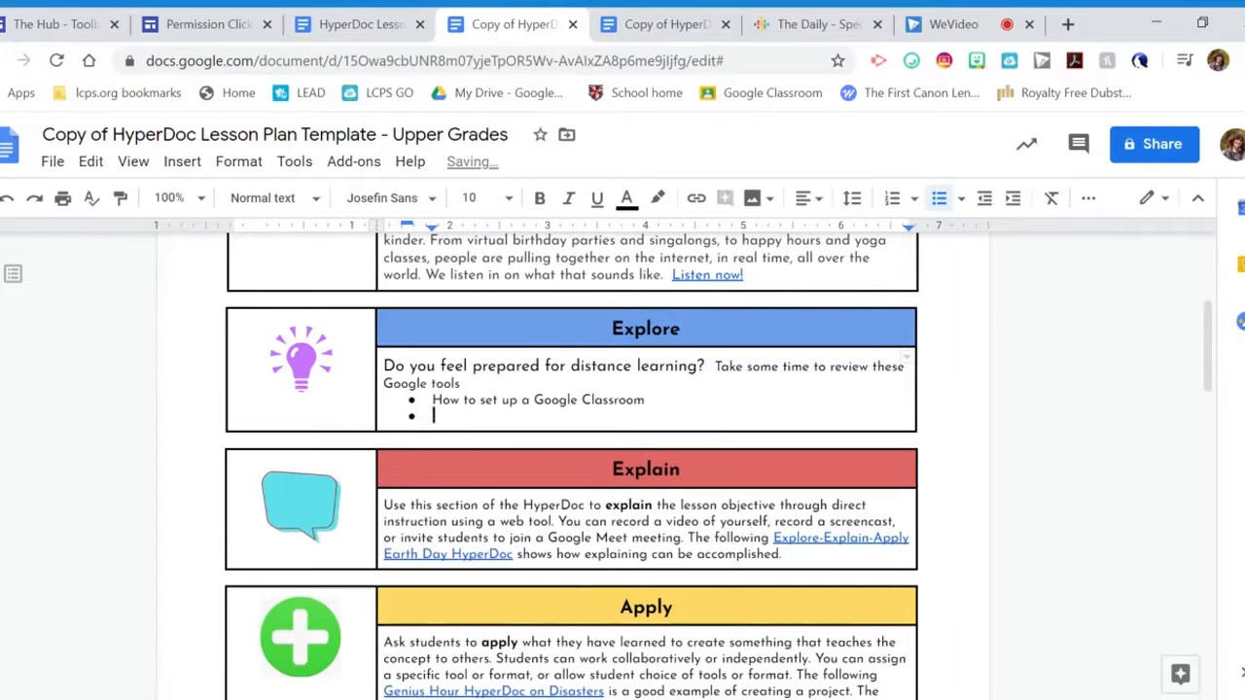
{"action": "type", "text": "How to edit "}
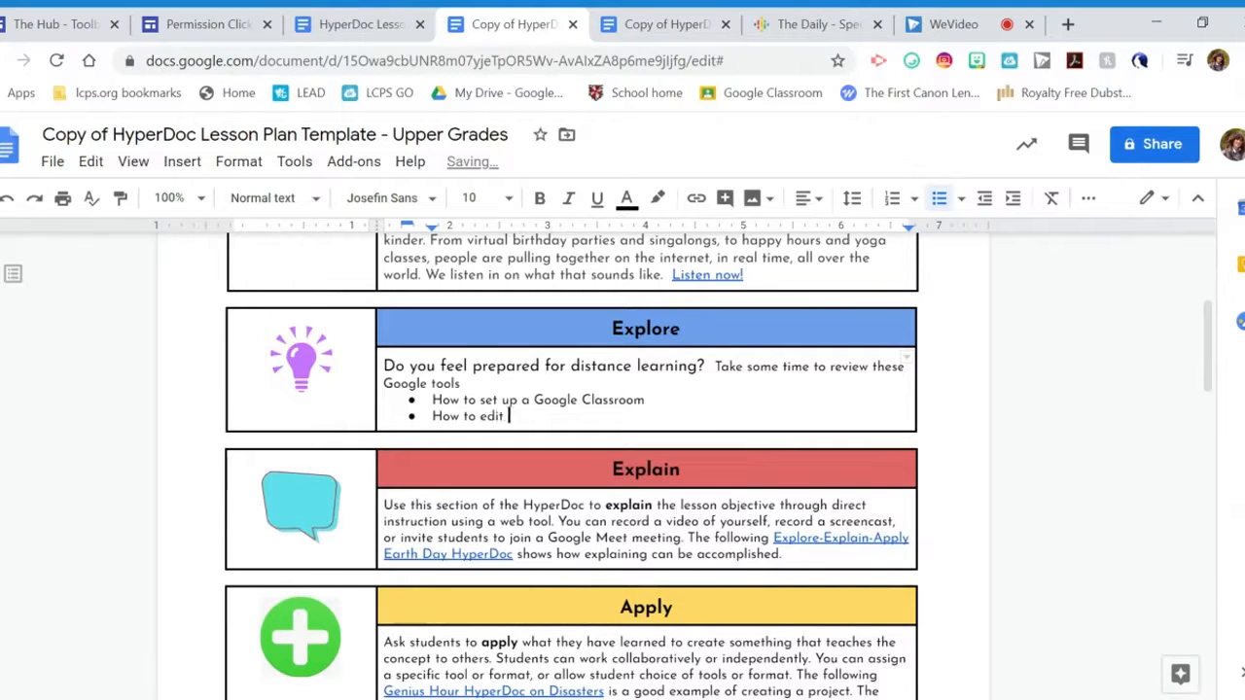
{"action": "type", "text": "Hyperdocs"}
{"action": "key", "text": "Return"}
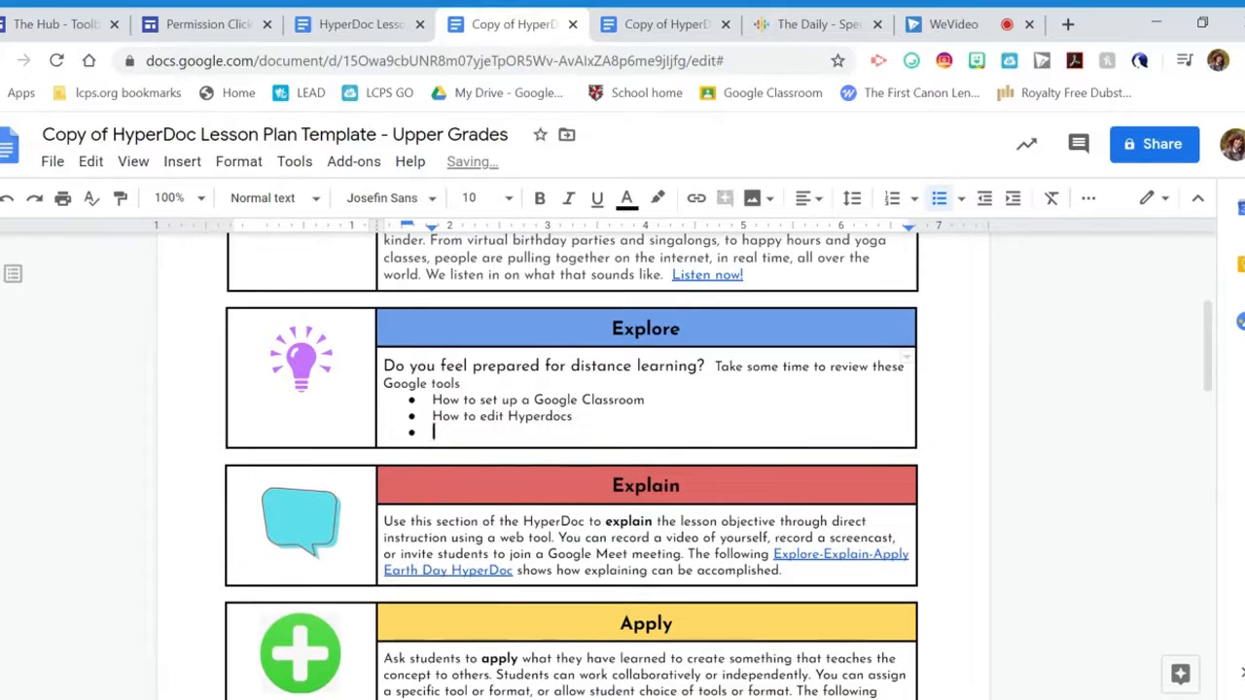
{"action": "type", "text": "How to c"}
{"action": "key", "text": "BackSpace"}
{"action": "type", "text": "use Google Meet"}
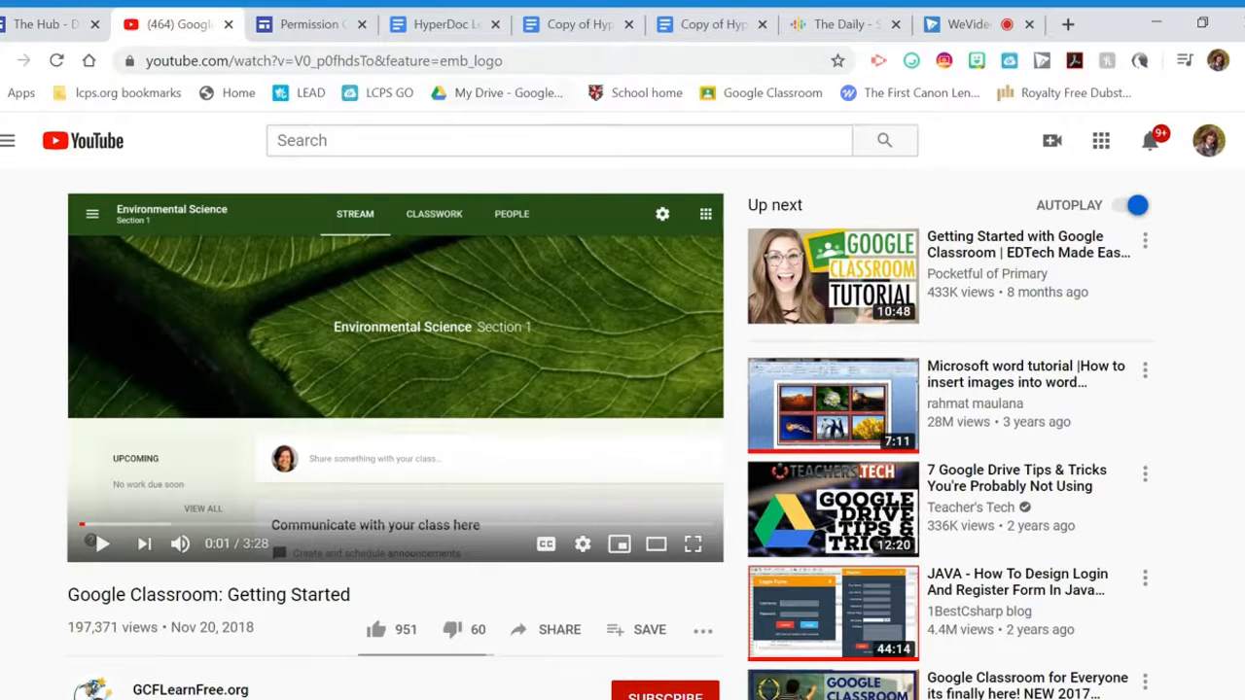
Step: Link the "How to set up a Google Classroom" bullet in Explore to the address of the YouTube video "Google Classroom: Getting Started"
{"action": "left_click", "coordinate": [729, 61]}
{"action": "key", "text": "ctrl+c"}
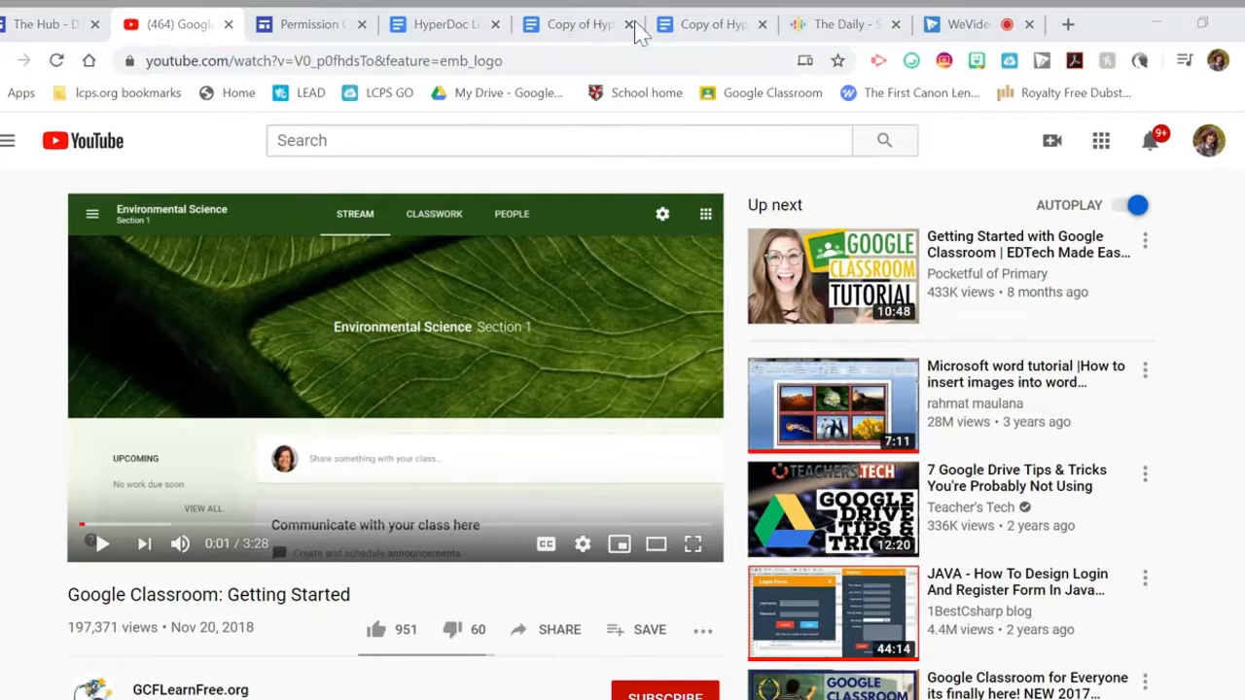
{"action": "left_click", "coordinate": [593, 32]}
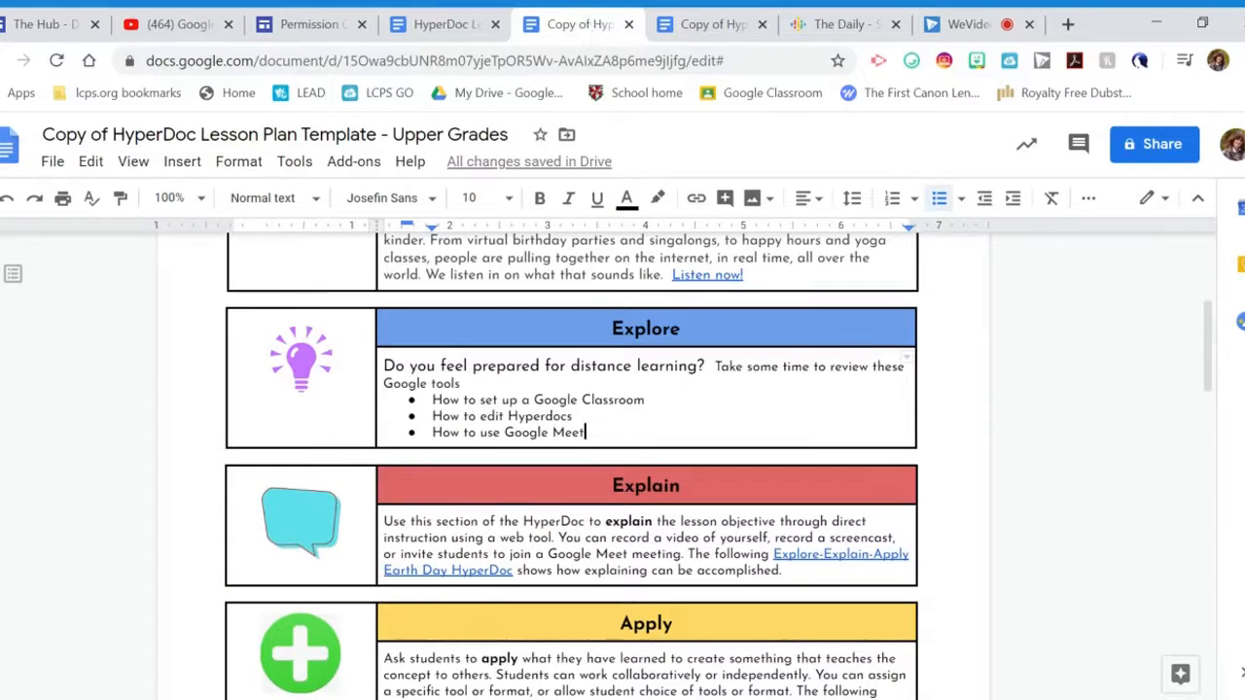
{"action": "left_click", "coordinate": [642, 400]}
{"action": "left_click_drag", "start_coordinate": [642, 399], "coordinate": [432, 400]}
{"action": "left_click", "coordinate": [182, 161]}
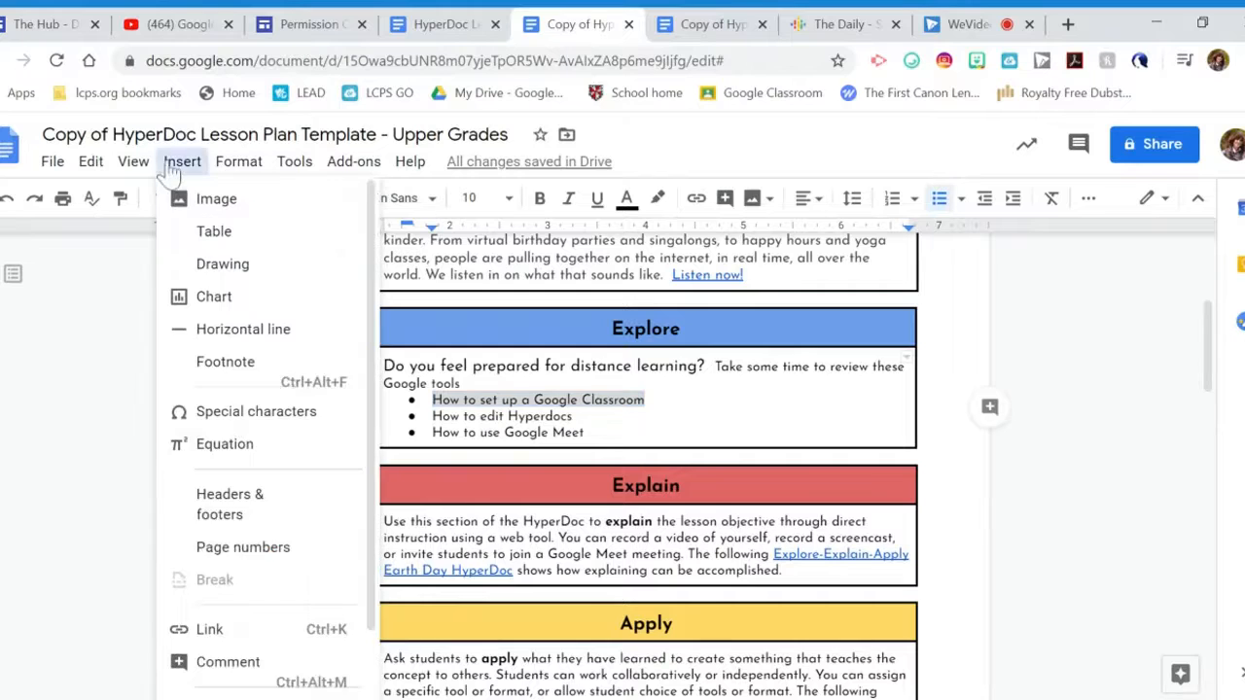
{"action": "left_click", "coordinate": [215, 612]}
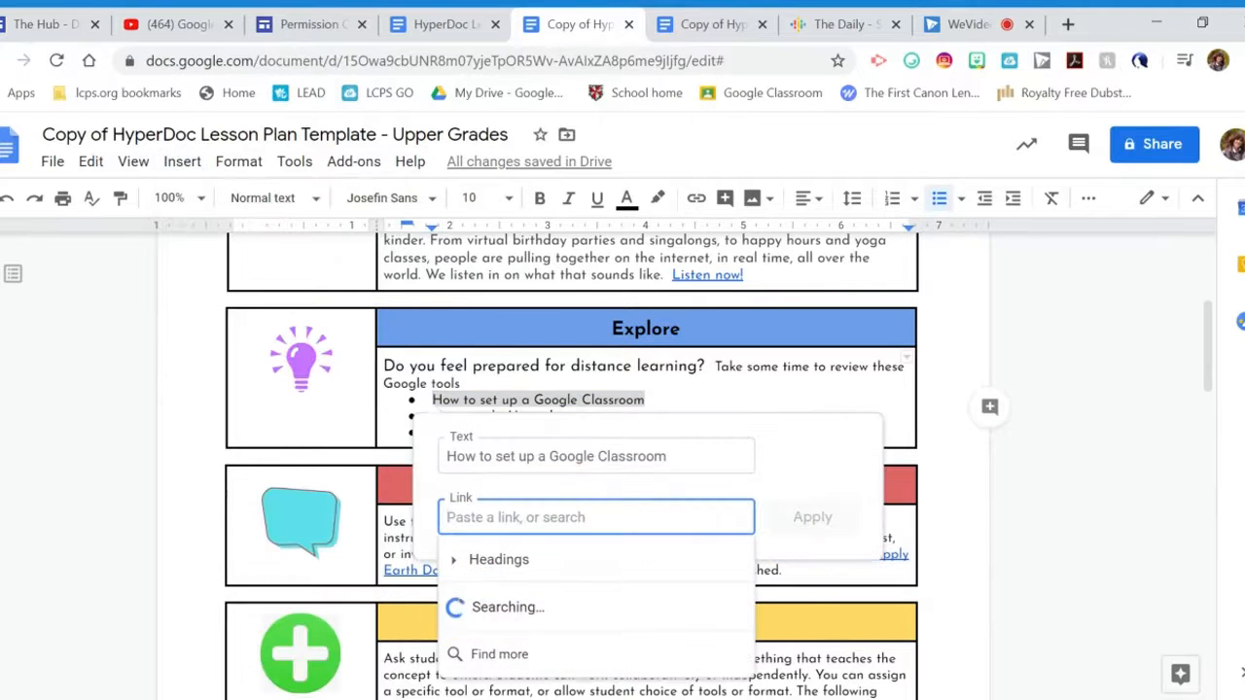
{"action": "key", "text": "ctrl+v"}
{"action": "left_click", "coordinate": [800, 520]}
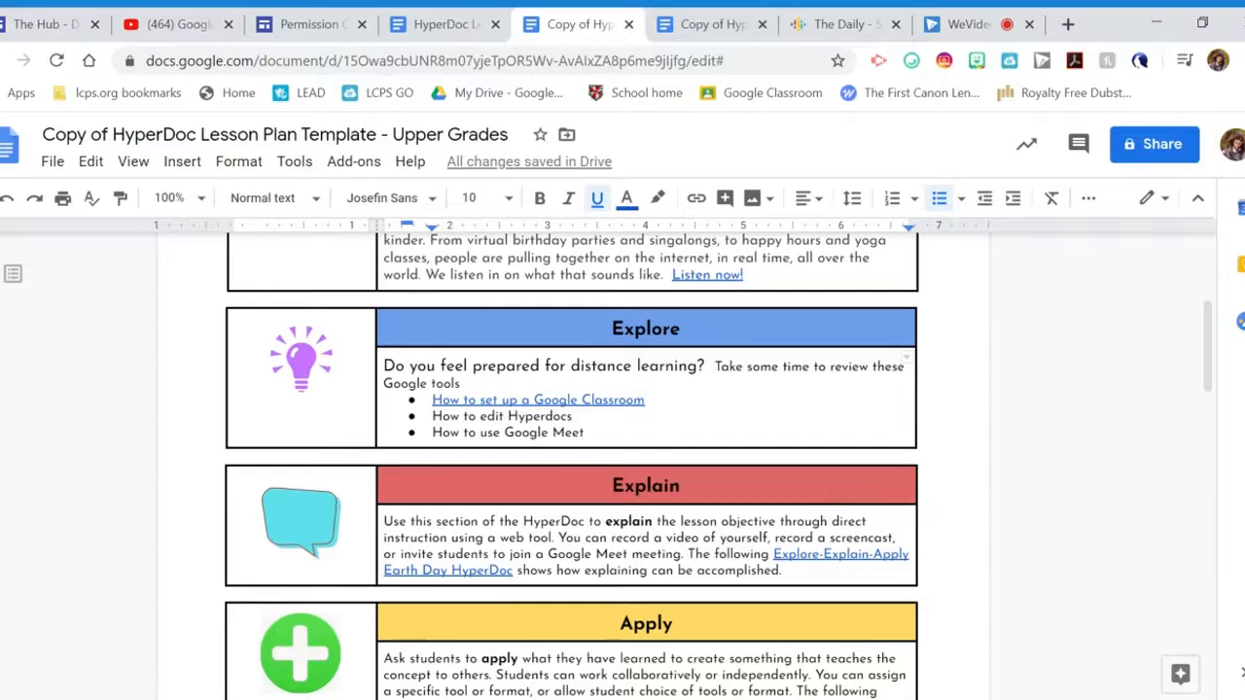
Step: From The Hub's distance learning page, open the "How to Set up a Google Meet" video on Vimeo and copy its address
{"action": "left_click", "coordinate": [72, 24]}
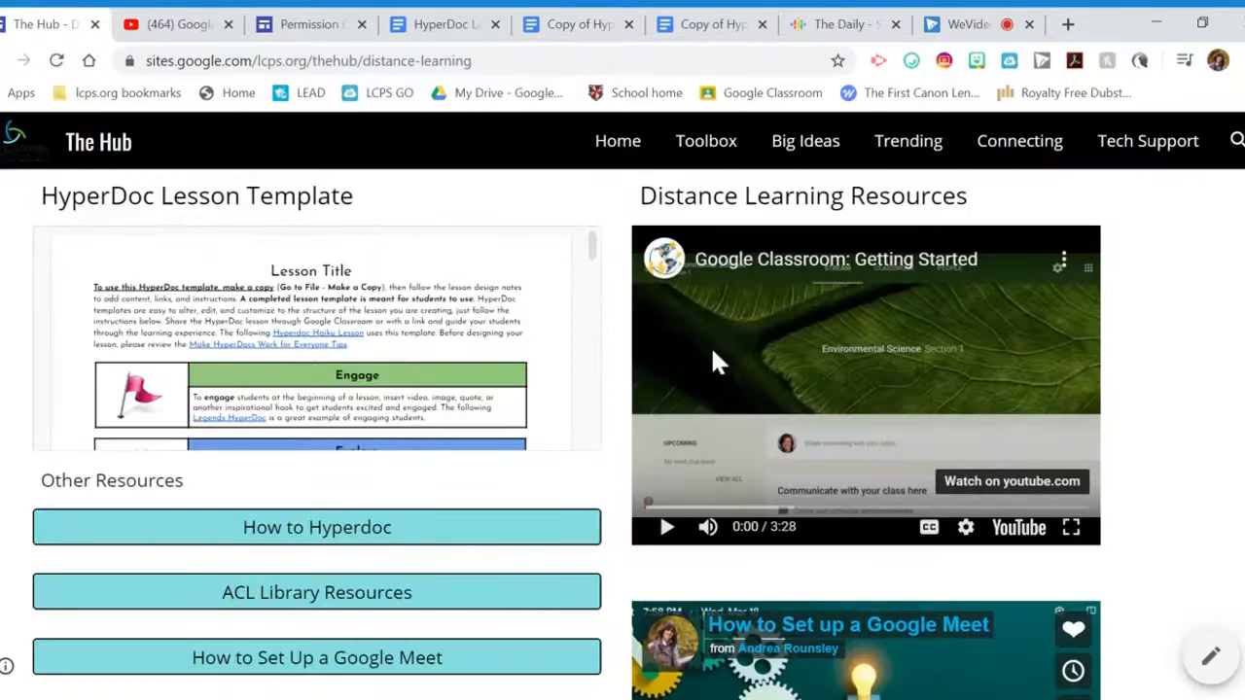
{"action": "left_click", "coordinate": [633, 395]}
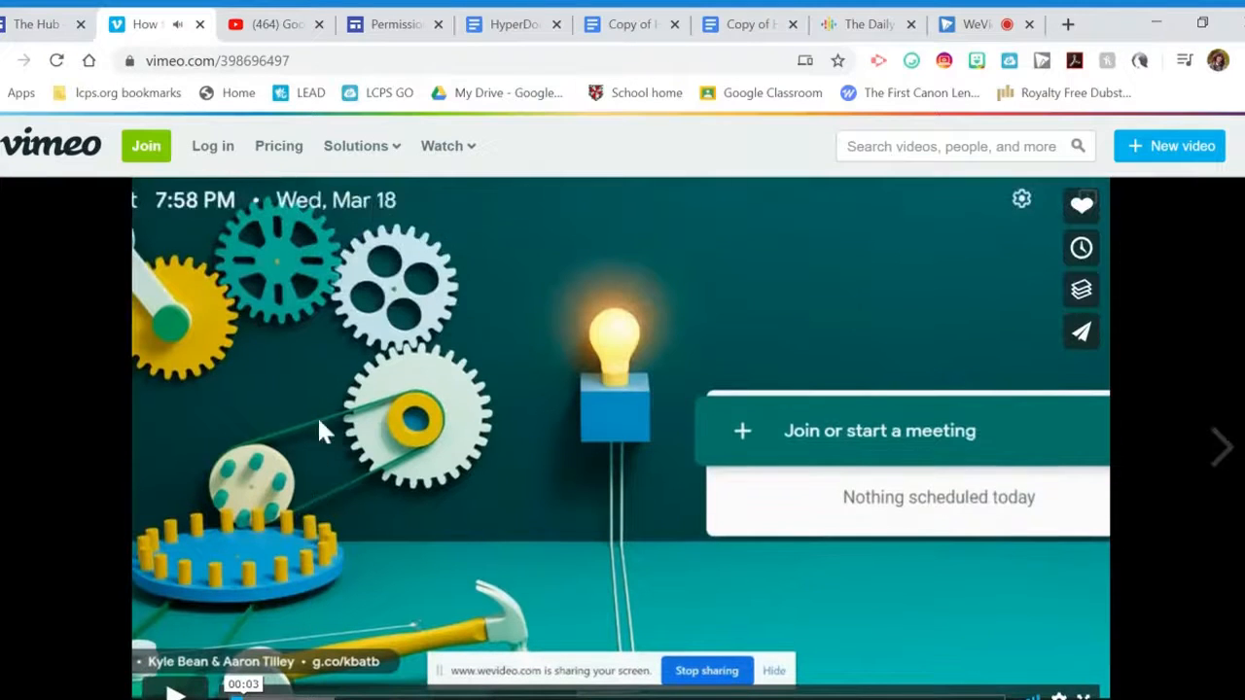
{"action": "left_click", "coordinate": [330, 61]}
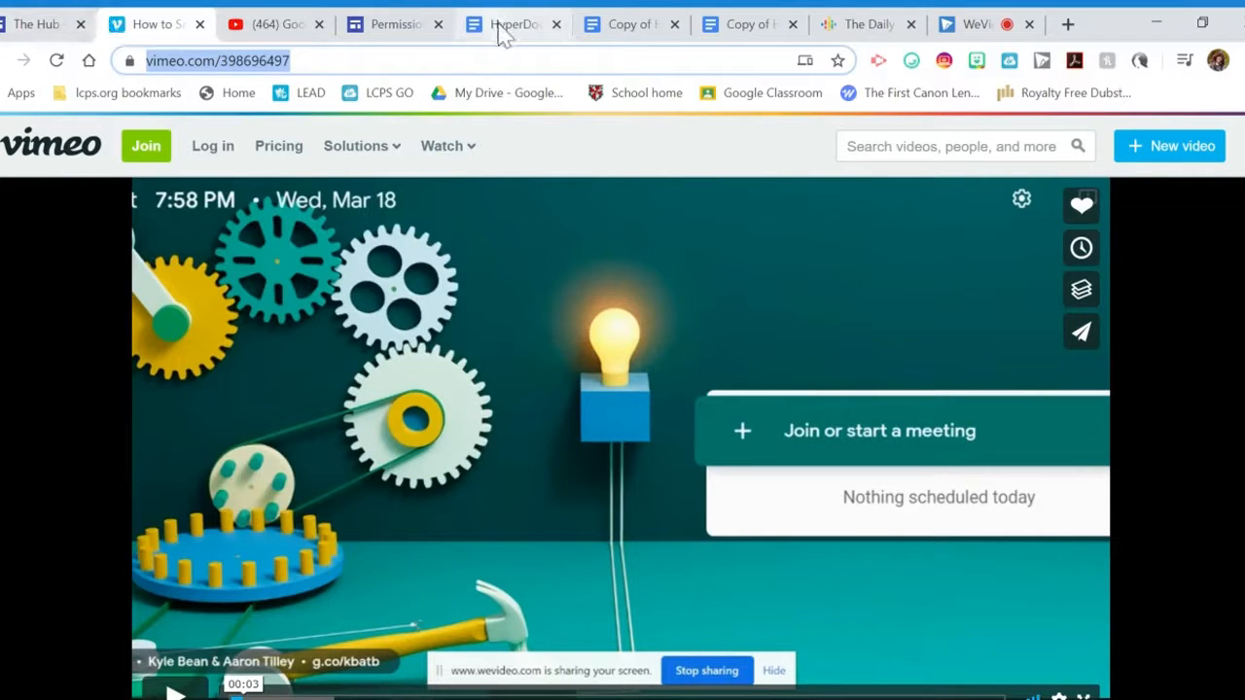
{"action": "left_click", "coordinate": [586, 30]}
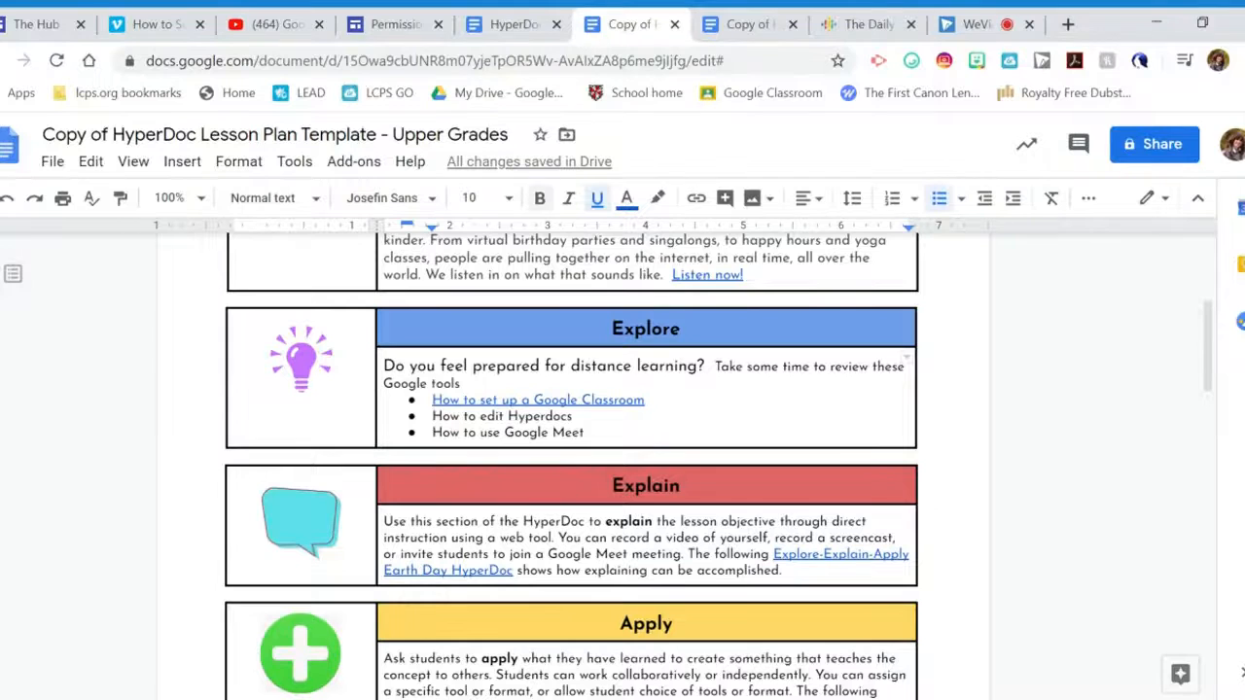
{"action": "left_click_drag", "start_coordinate": [584, 432], "coordinate": [432, 432]}
{"action": "left_click", "coordinate": [182, 161]}
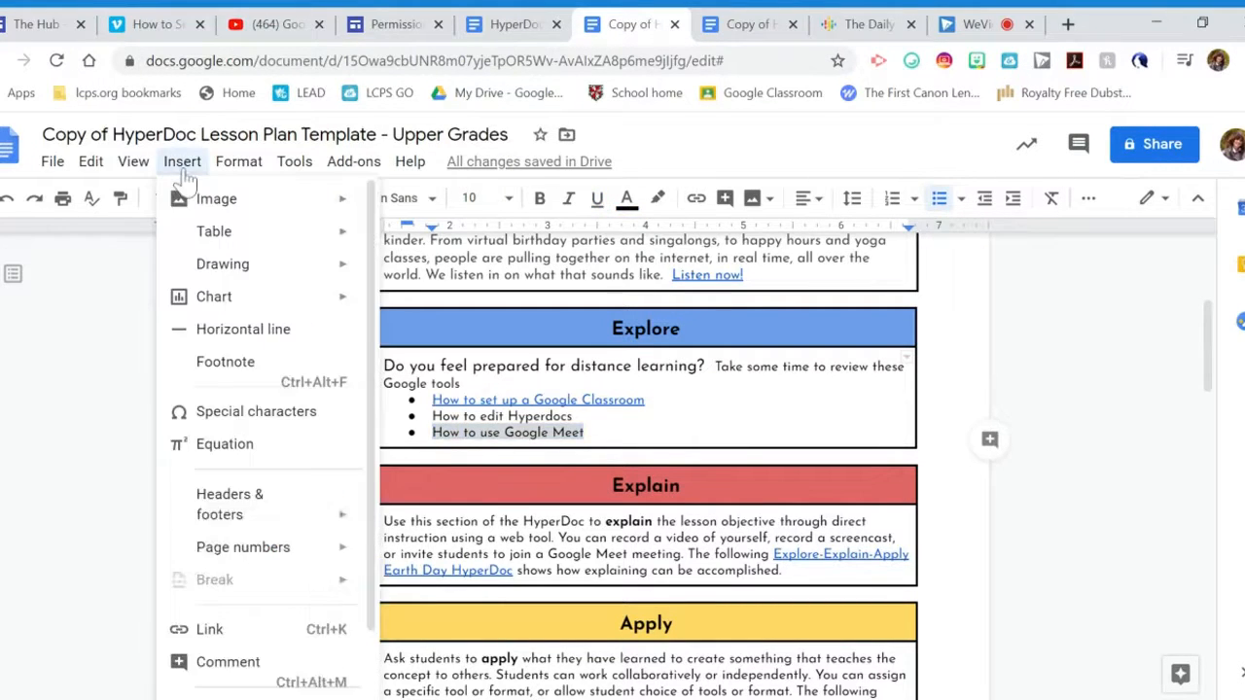
{"action": "left_click", "coordinate": [209, 608]}
{"action": "type", "text": "https://vimeo.com/398896497"}
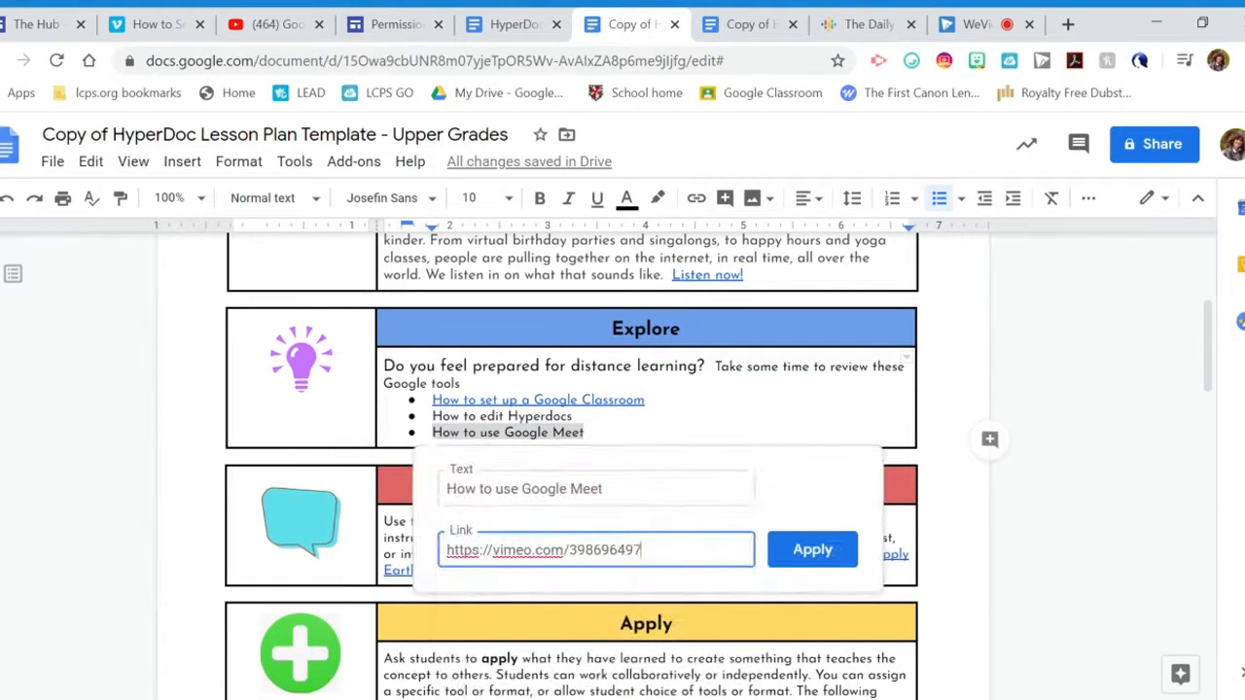
{"action": "left_click", "coordinate": [817, 556]}
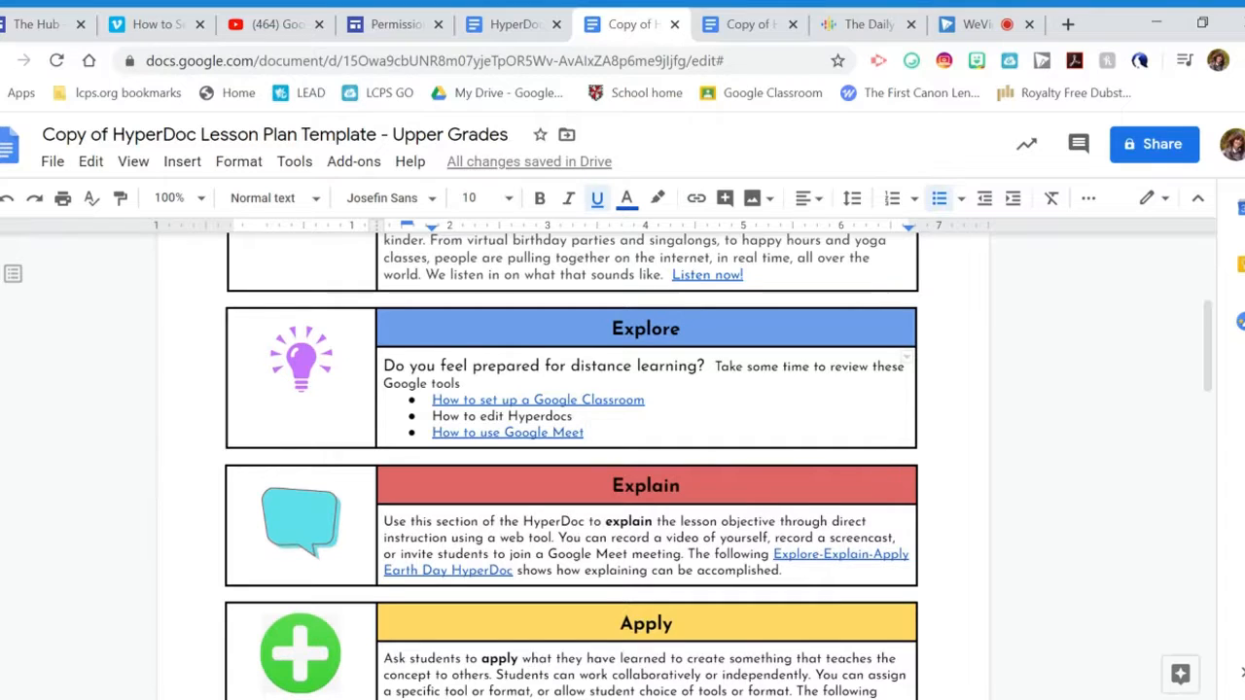
Step: Replace the Explain placeholder with text about recording yourself using Google Meet, "Watch this video to learn how!" and "Post your video here for students to watch!"
{"action": "scroll", "coordinate": [623, 467], "scroll_direction": "down", "scroll_amount": 2}
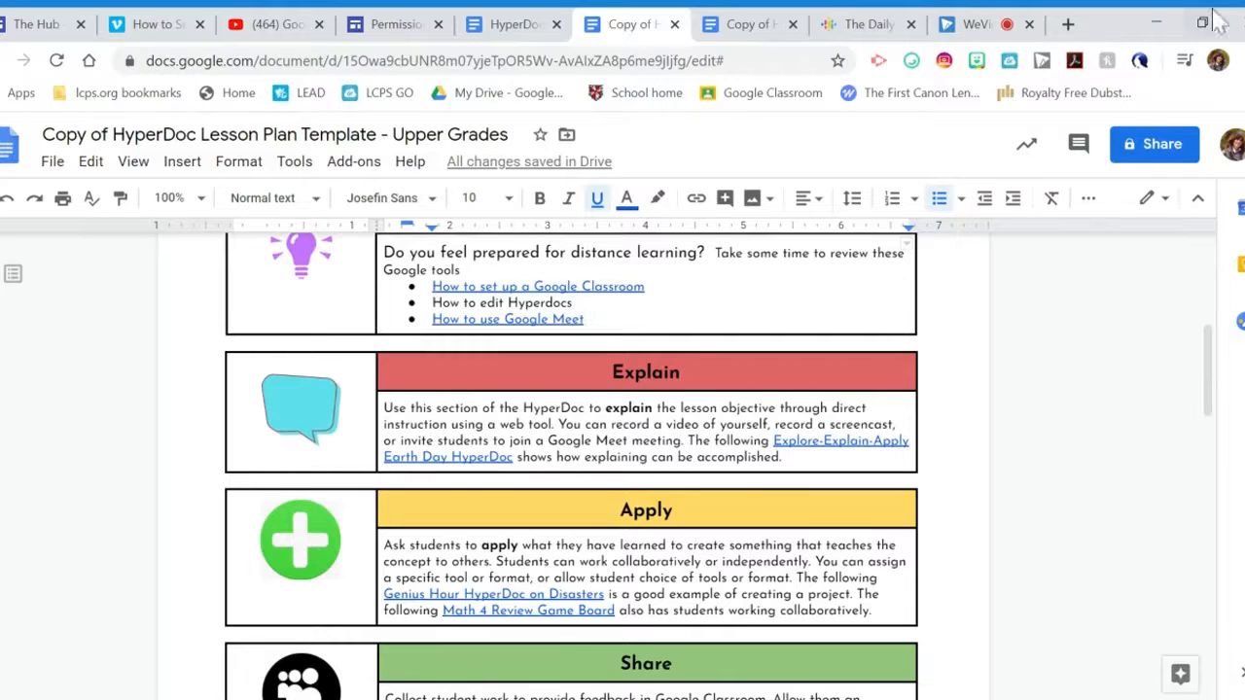
{"action": "key", "text": "BackSpace"}
{"action": "key", "text": "BackSpace"}
{"action": "key", "text": "BackSpace"}
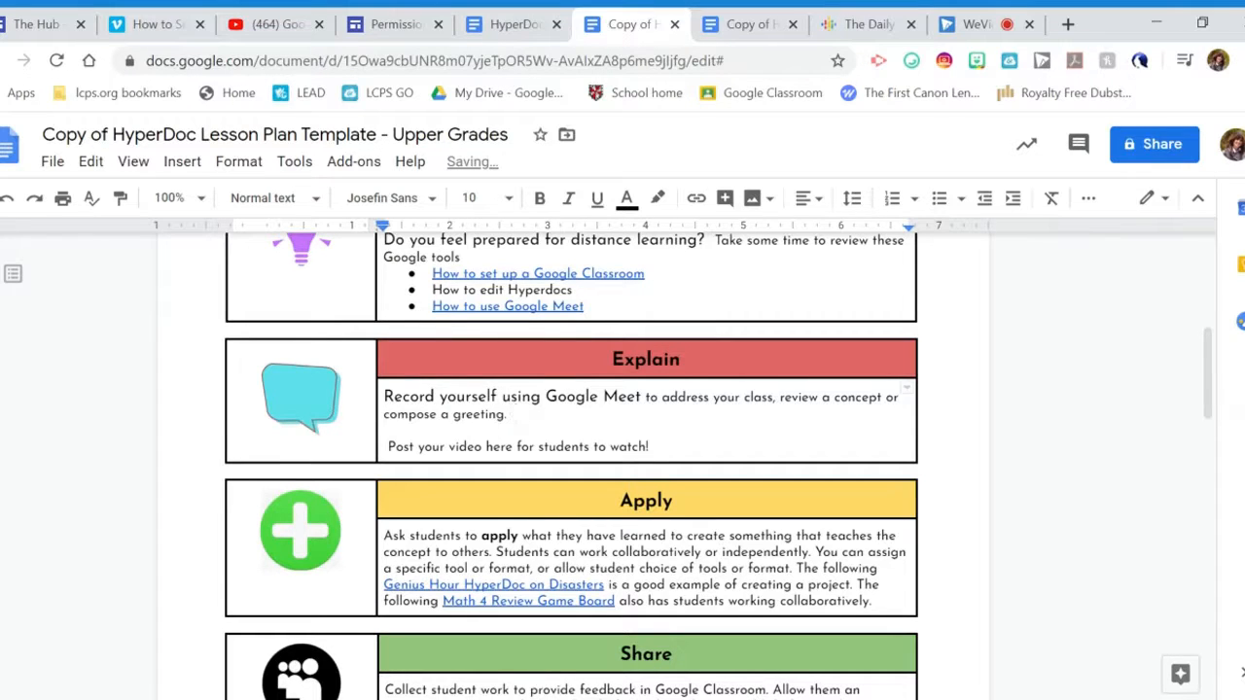
{"action": "type", "text": "Watch this video to learn how!"}
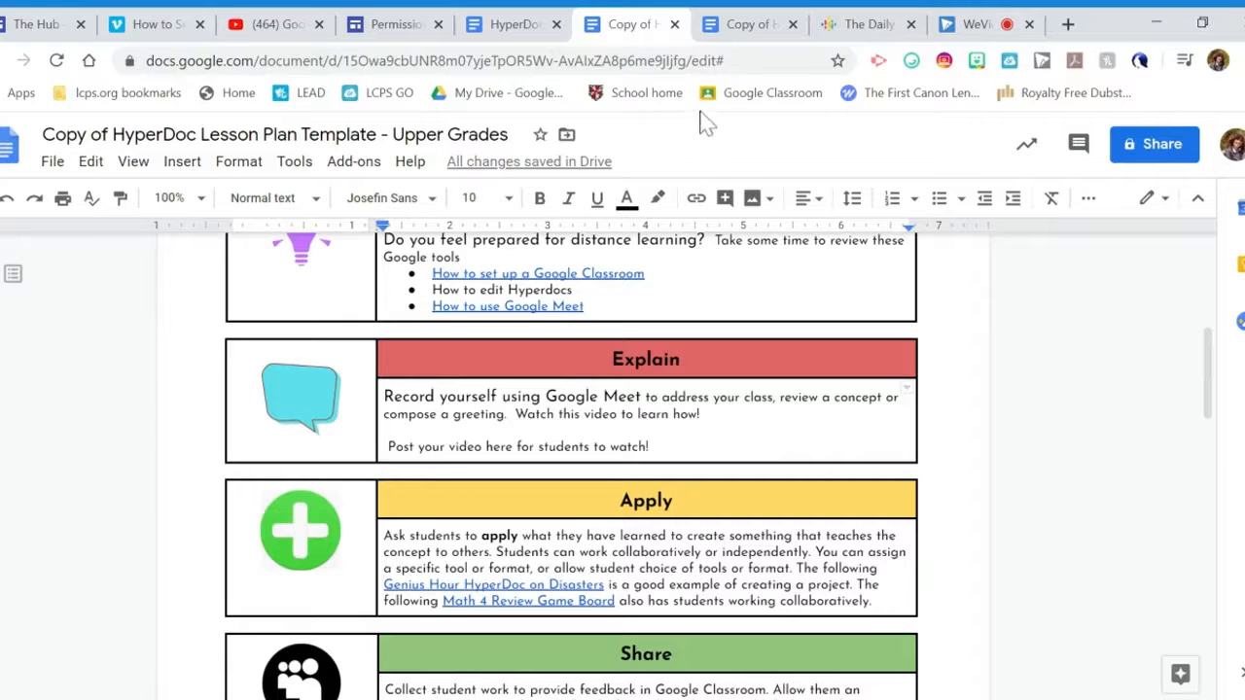
Step: Search Google Drive for "record students using" and copy the shareable link of the "Record Message using Google Meet" video
{"action": "left_click", "coordinate": [1068, 24]}
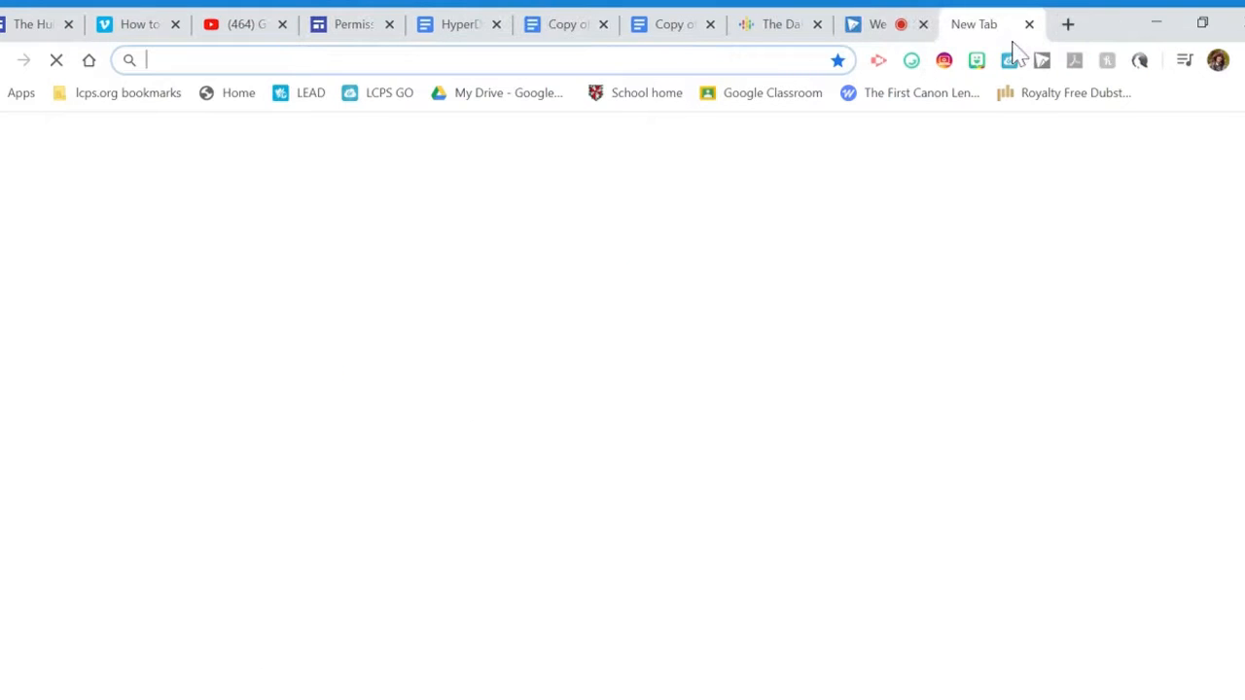
{"action": "type", "text": "dri"}
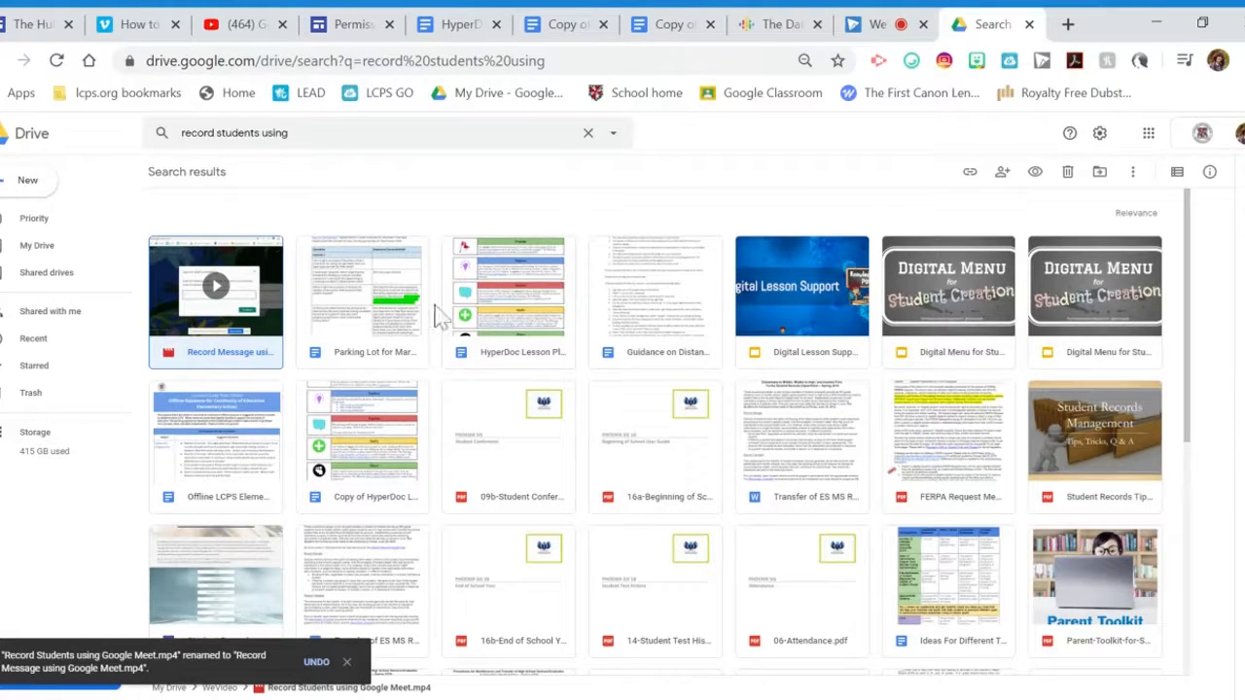
{"action": "right_click", "coordinate": [195, 309]}
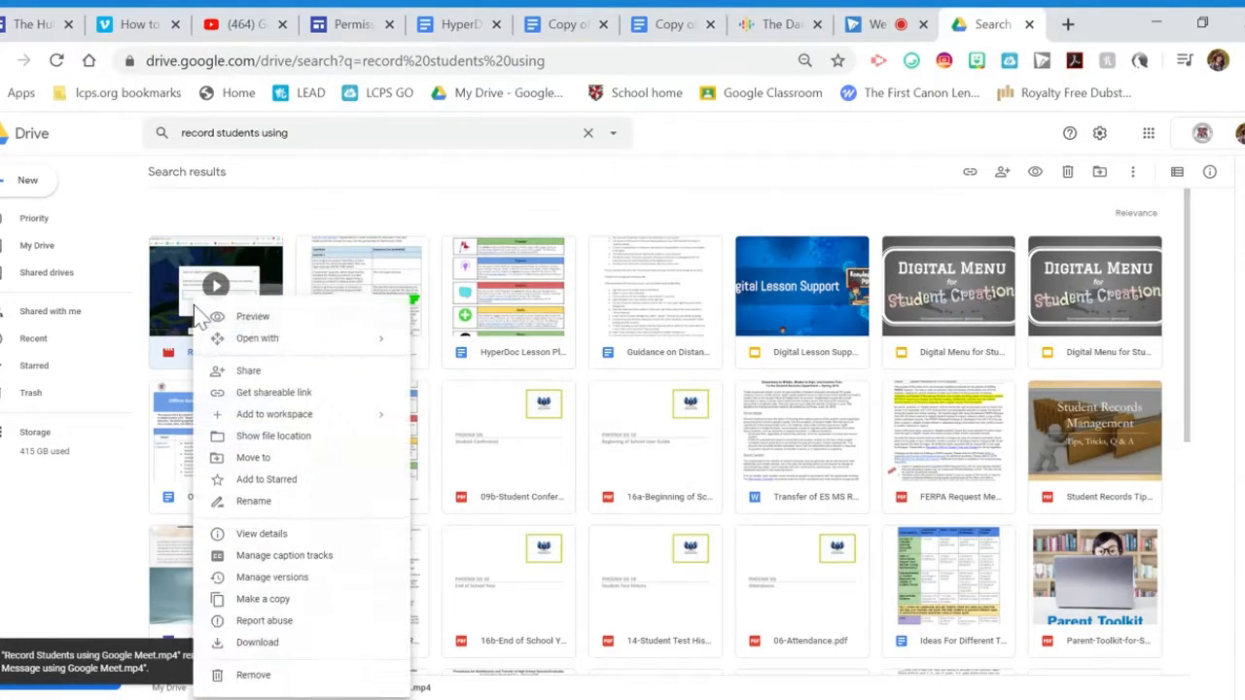
{"action": "left_click", "coordinate": [268, 389]}
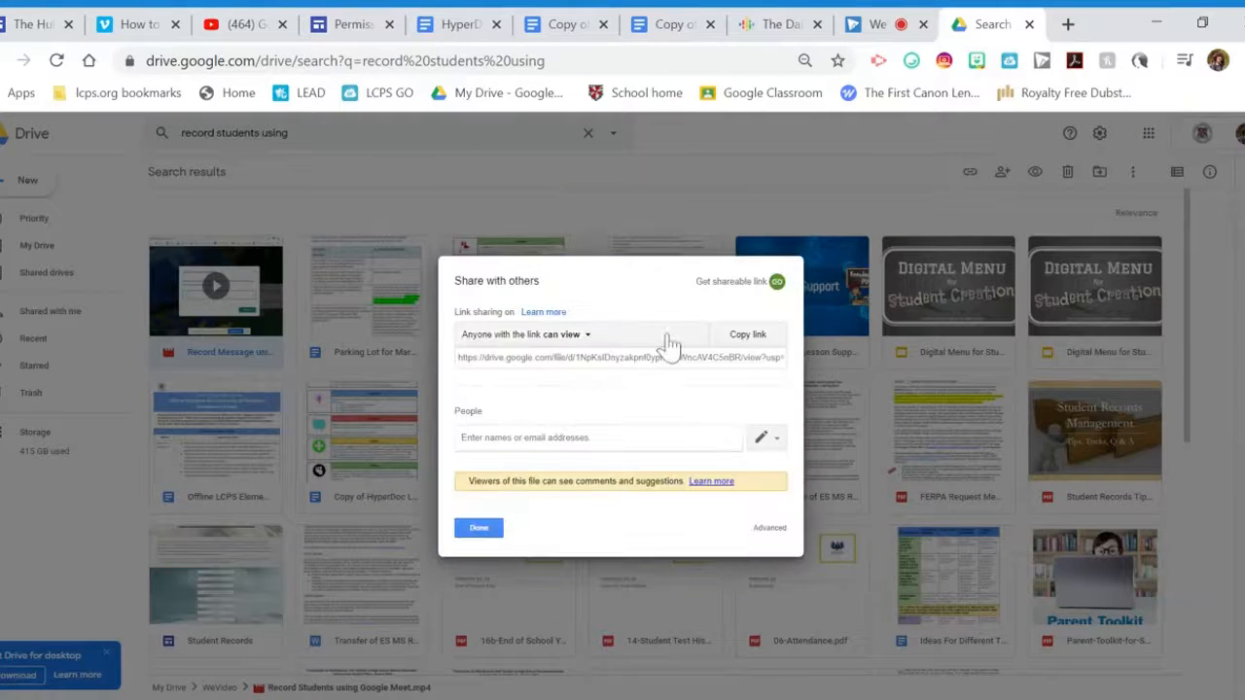
{"action": "left_click", "coordinate": [745, 340]}
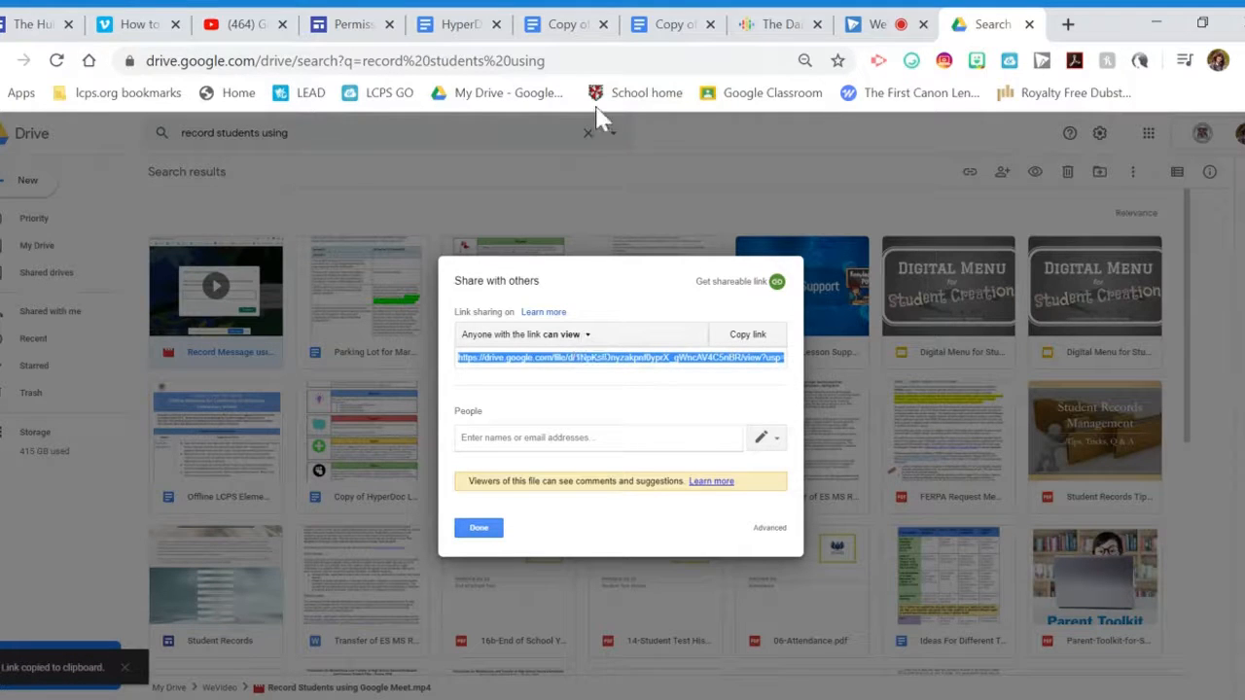
Step: In the lesson document, link "Watch this video to learn how!" in the Explain block to the copied Drive video link
{"action": "left_click", "coordinate": [562, 23]}
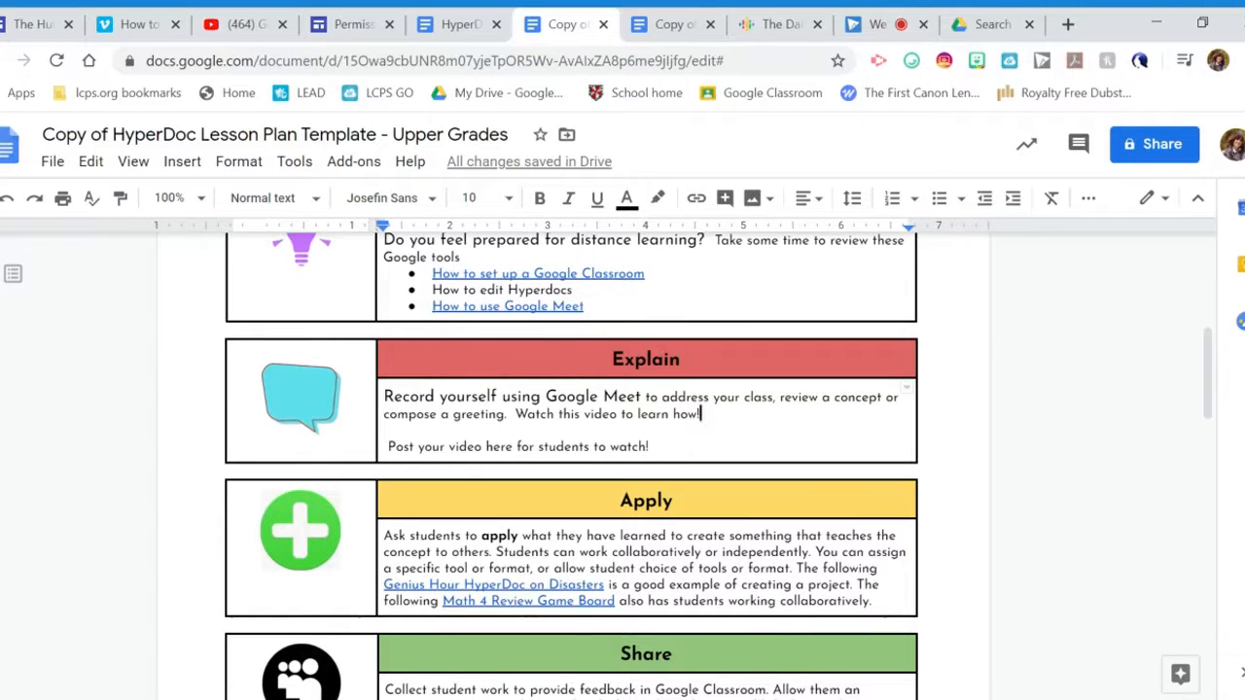
{"action": "left_click_drag", "start_coordinate": [515, 415], "coordinate": [699, 414]}
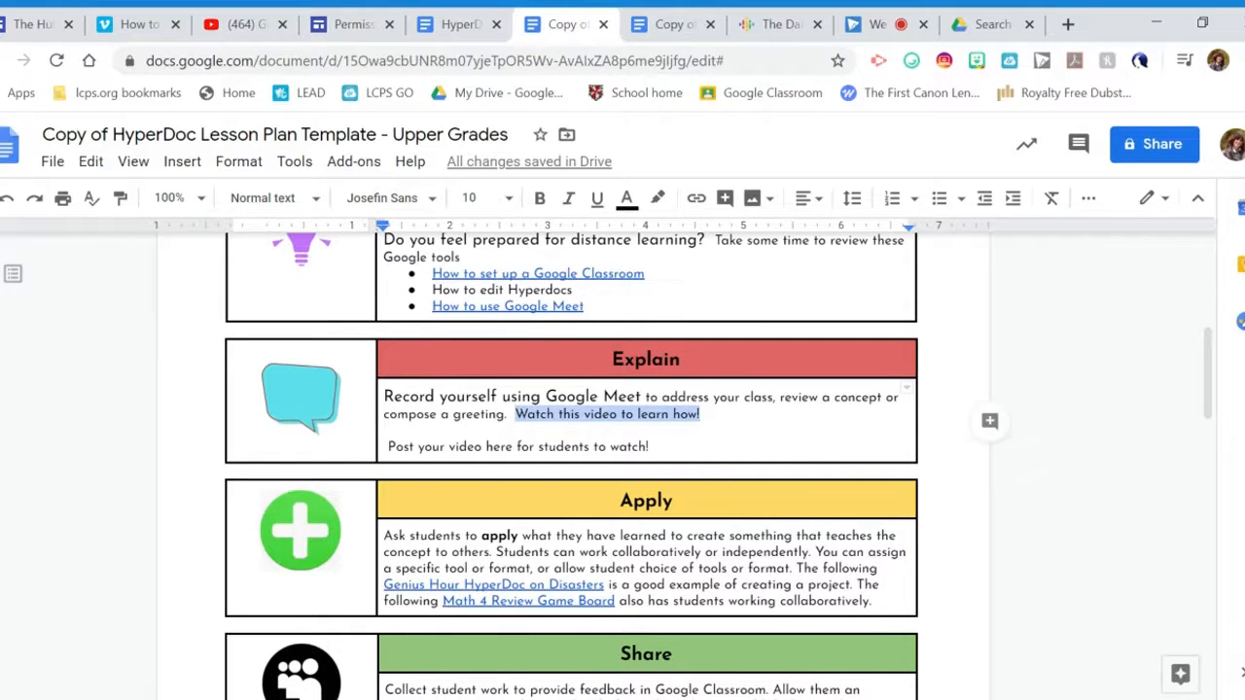
{"action": "left_click", "coordinate": [182, 161]}
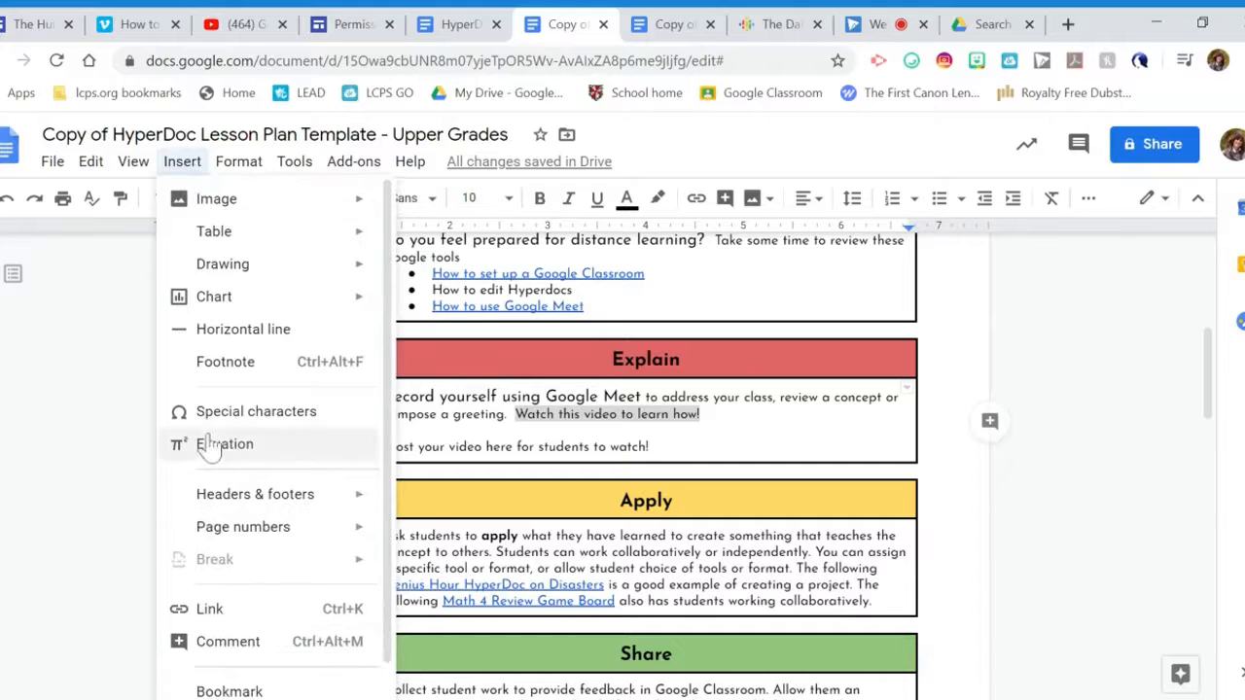
{"action": "left_click", "coordinate": [210, 613]}
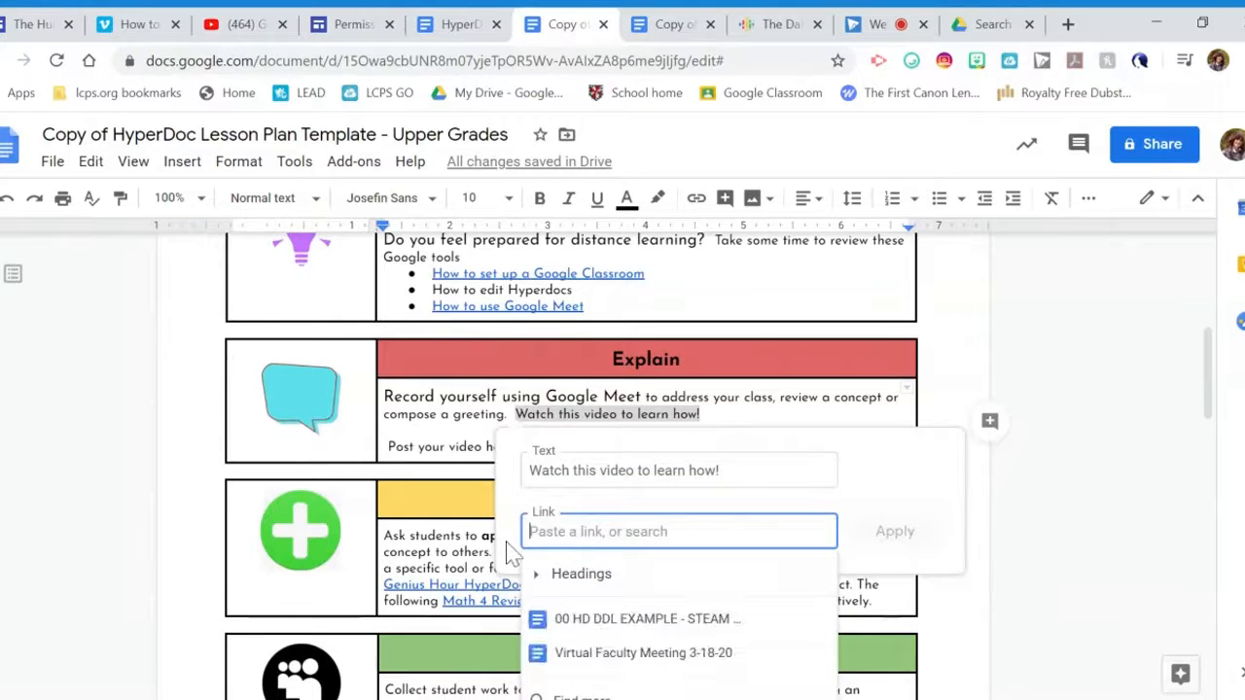
{"action": "key", "text": "ctrl+v"}
{"action": "left_click", "coordinate": [912, 537]}
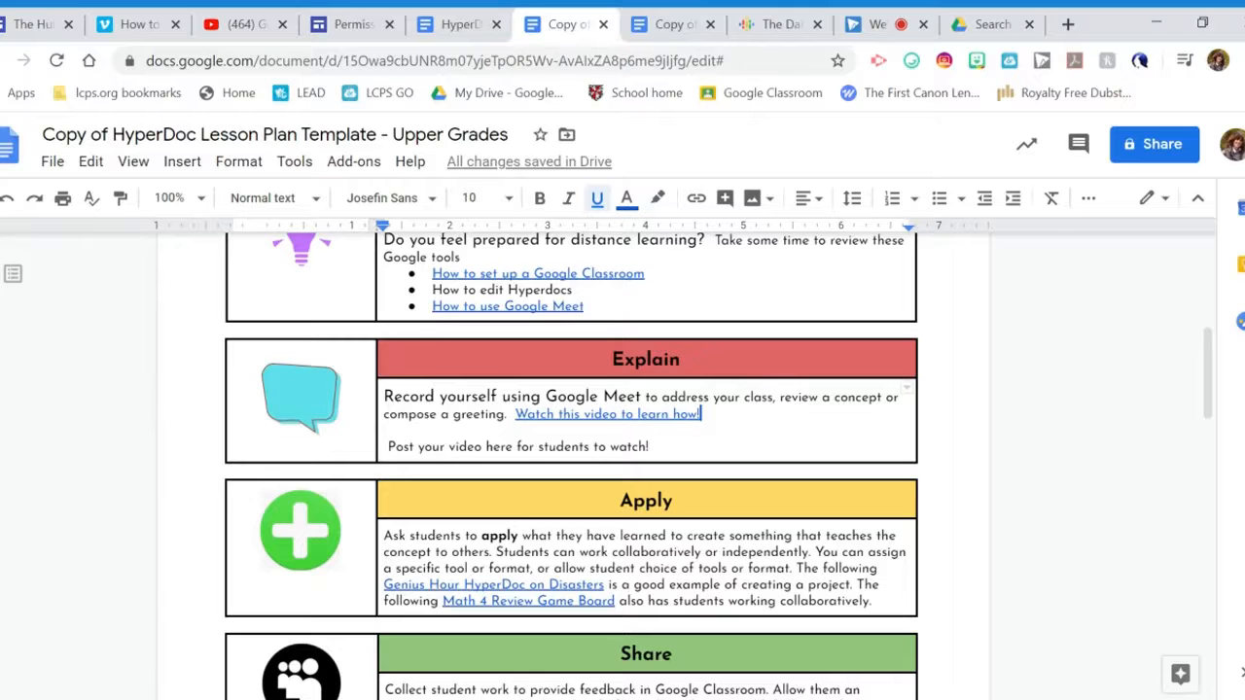
Step: Replace the Apply placeholder with "Try creating your hyperdoc" instructions ending "Make a copy of this hyperdoc!", and copy the document's shareable link
{"action": "scroll", "coordinate": [571, 465], "scroll_direction": "down", "scroll_amount": 3}
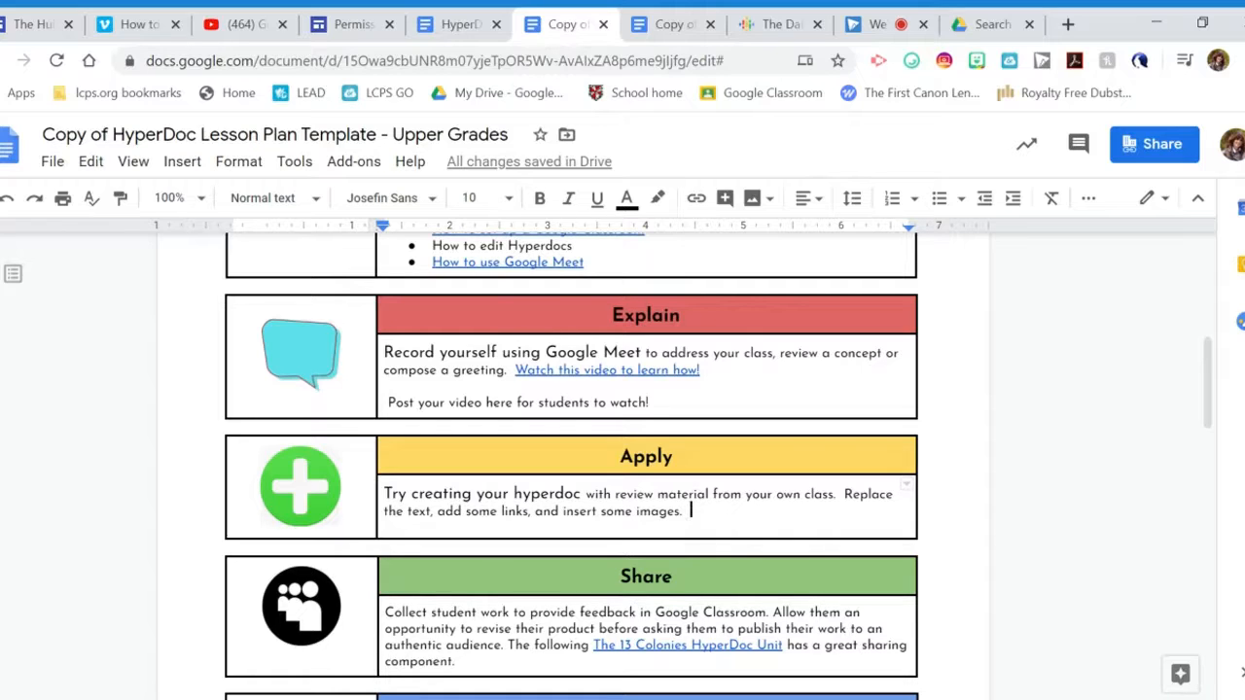
{"action": "left_click", "coordinate": [1160, 173]}
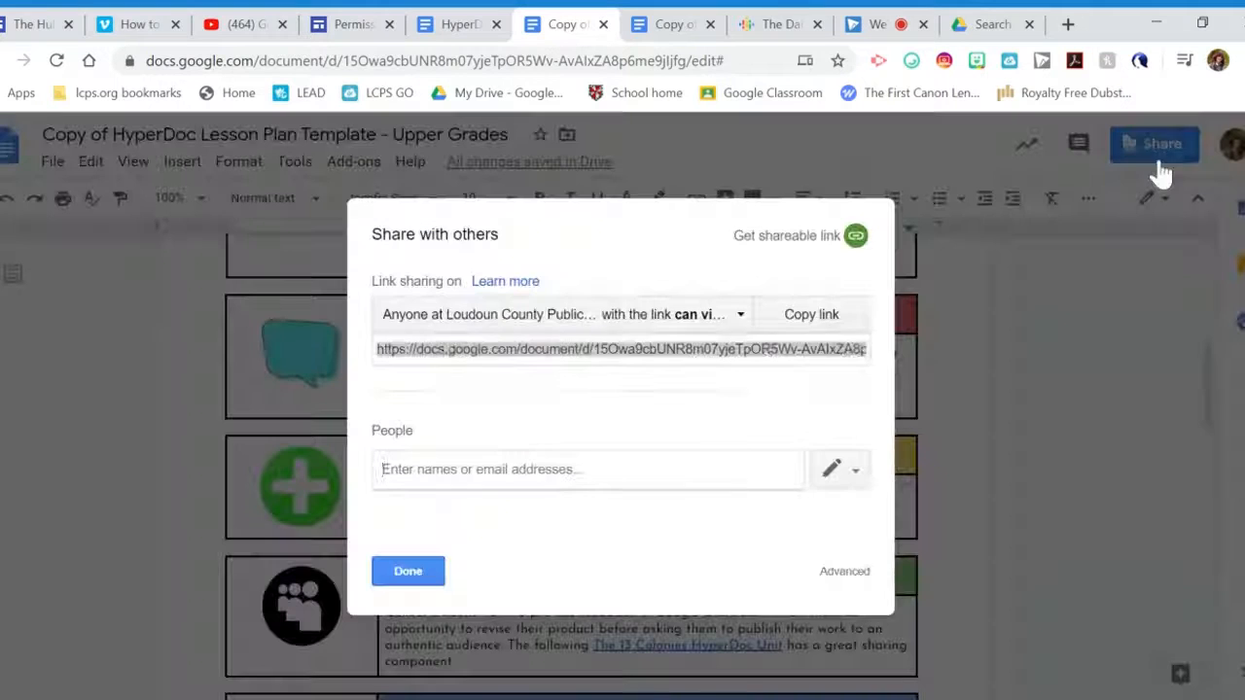
{"action": "left_click", "coordinate": [826, 316]}
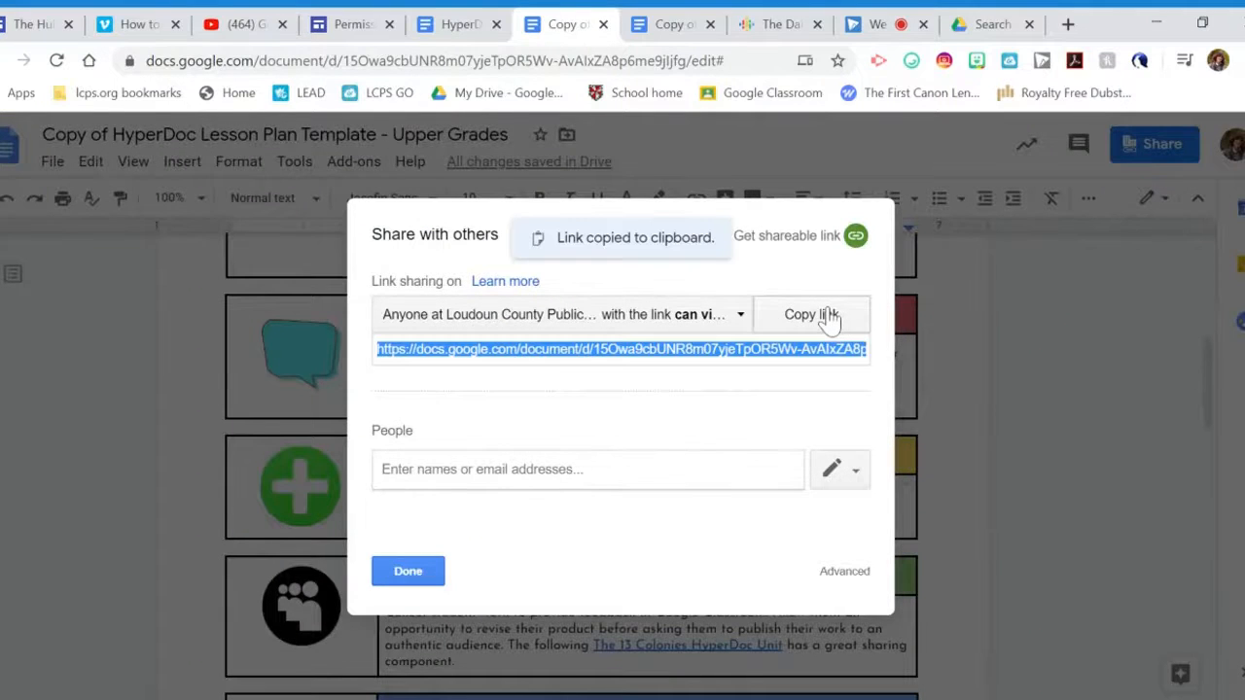
{"action": "left_click", "coordinate": [438, 578]}
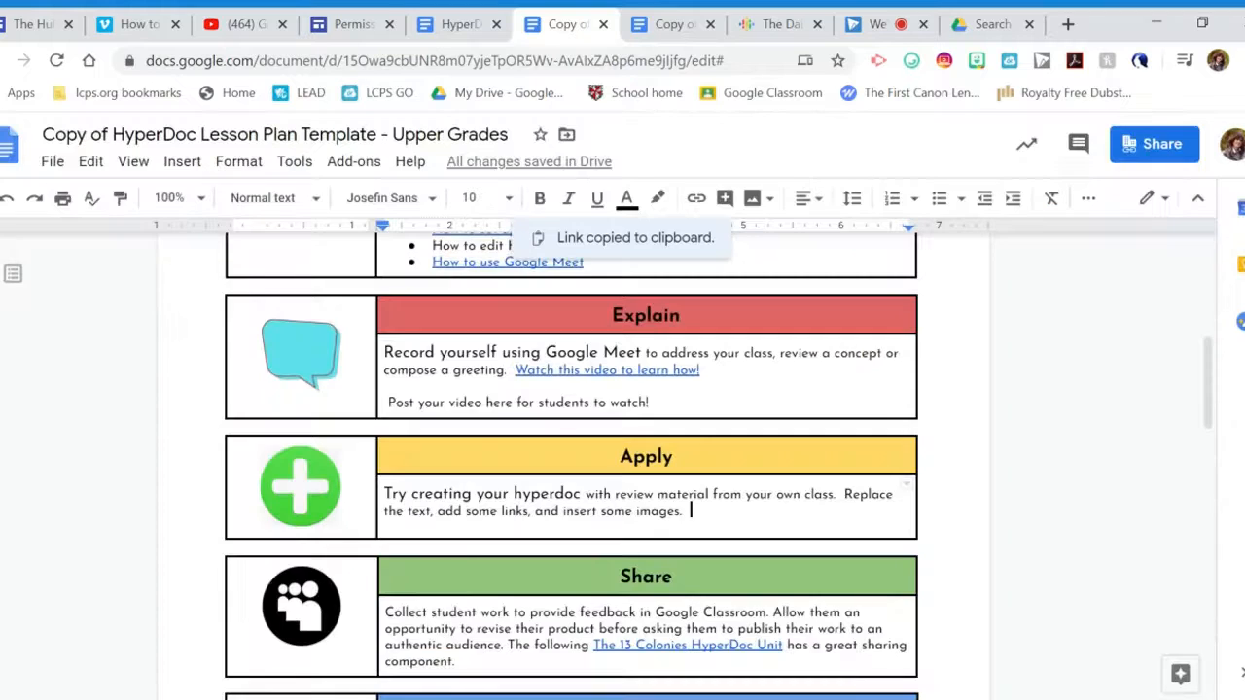
{"action": "type", "text": "Make a "}
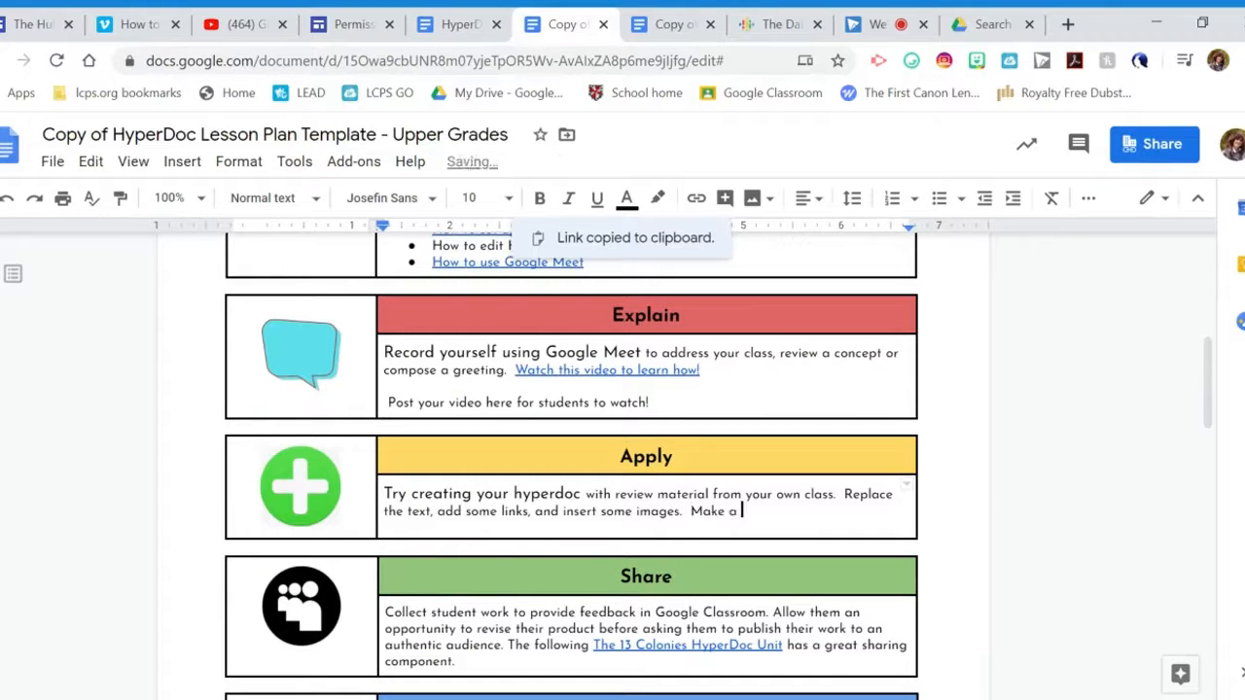
{"action": "type", "text": "copy of this hyperdoc!"}
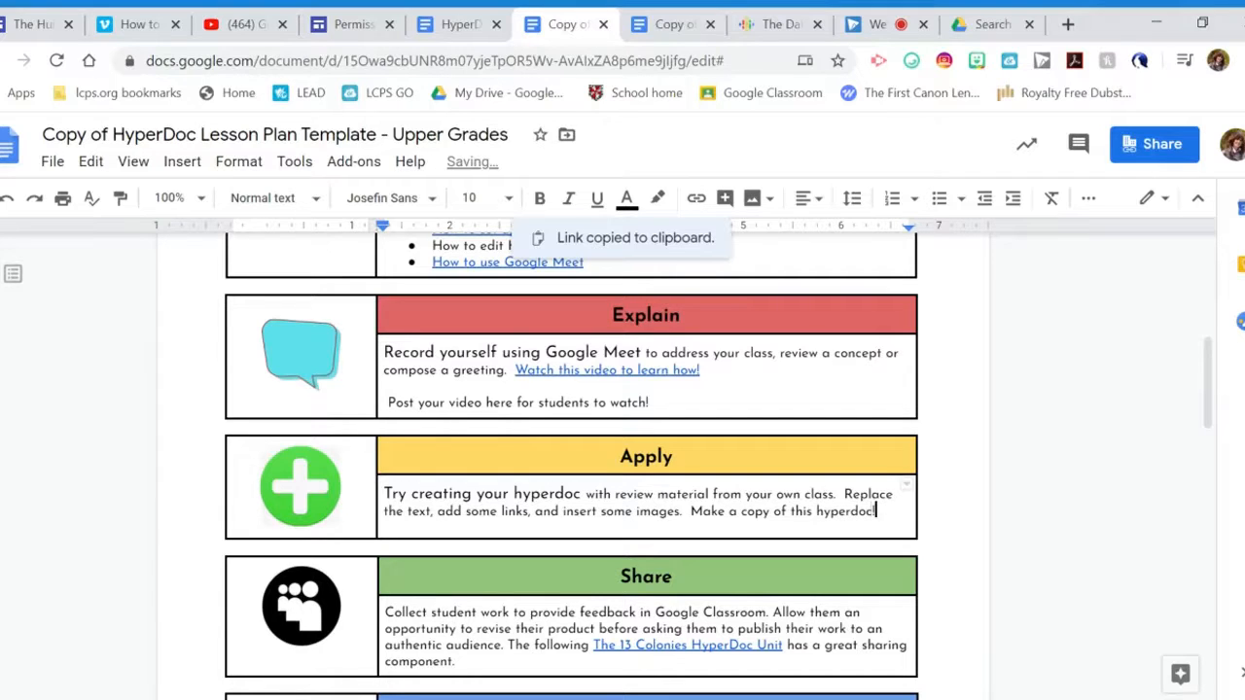
Step: Link "Make a copy of this hyperdoc!" in the Apply block to the copied document link, with its ending "edit?usp=sharing" replaced by "copy"
{"action": "key", "text": "ctrl+shift+Left"}
{"action": "key", "text": "ctrl+shift+Left"}
{"action": "key", "text": "ctrl+shift+Left"}
{"action": "key", "text": "ctrl+shift+Left"}
{"action": "key", "text": "ctrl+shift+Left"}
{"action": "key", "text": "ctrl+shift+Left"}
{"action": "key", "text": "ctrl+shift+Left"}
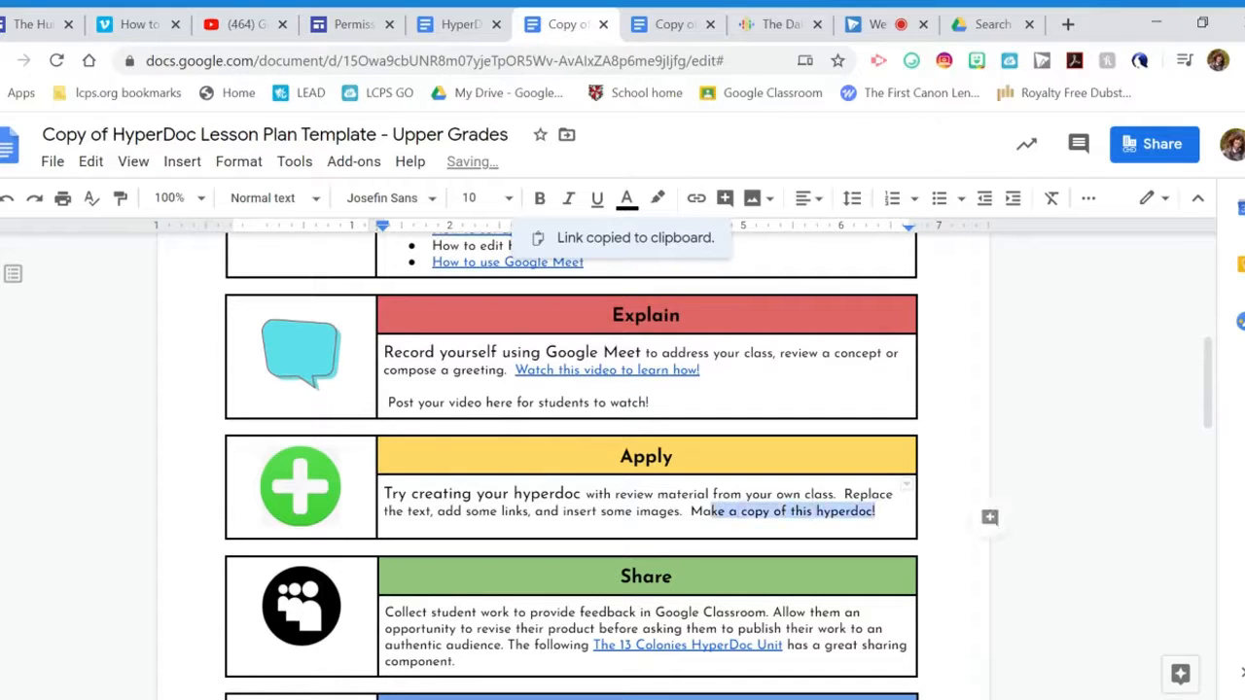
{"action": "left_click", "coordinate": [182, 161]}
{"action": "left_click", "coordinate": [211, 613]}
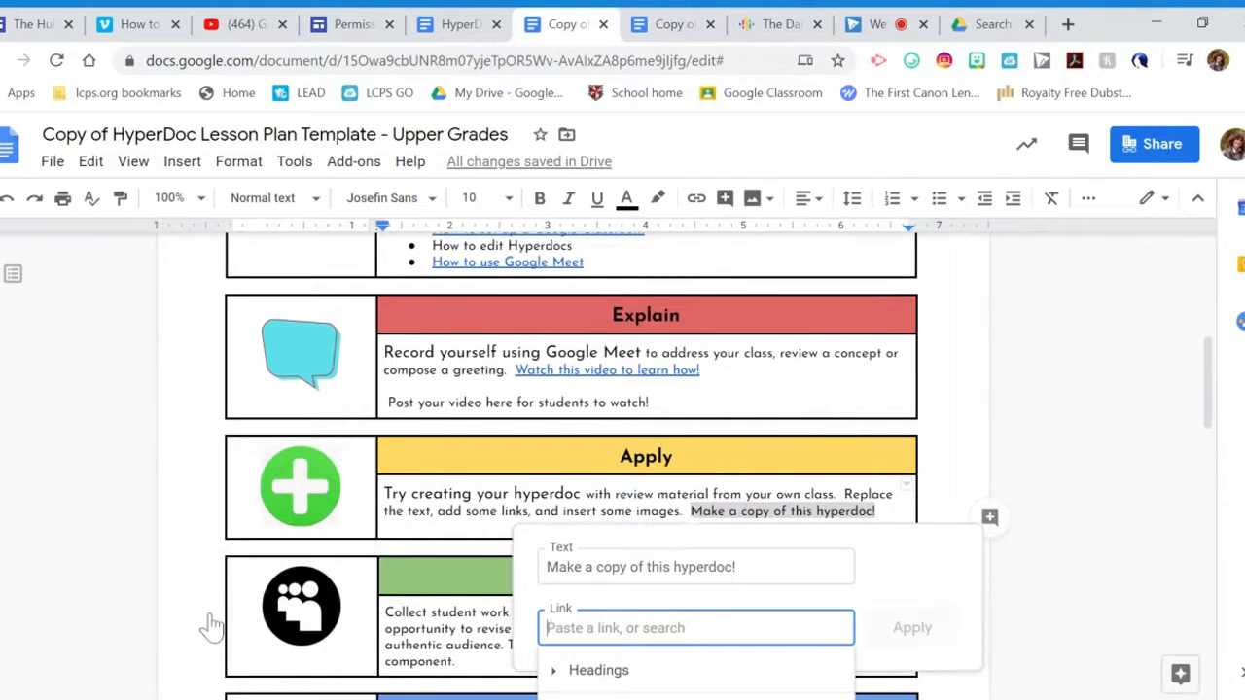
{"action": "key", "text": "ctrl+v"}
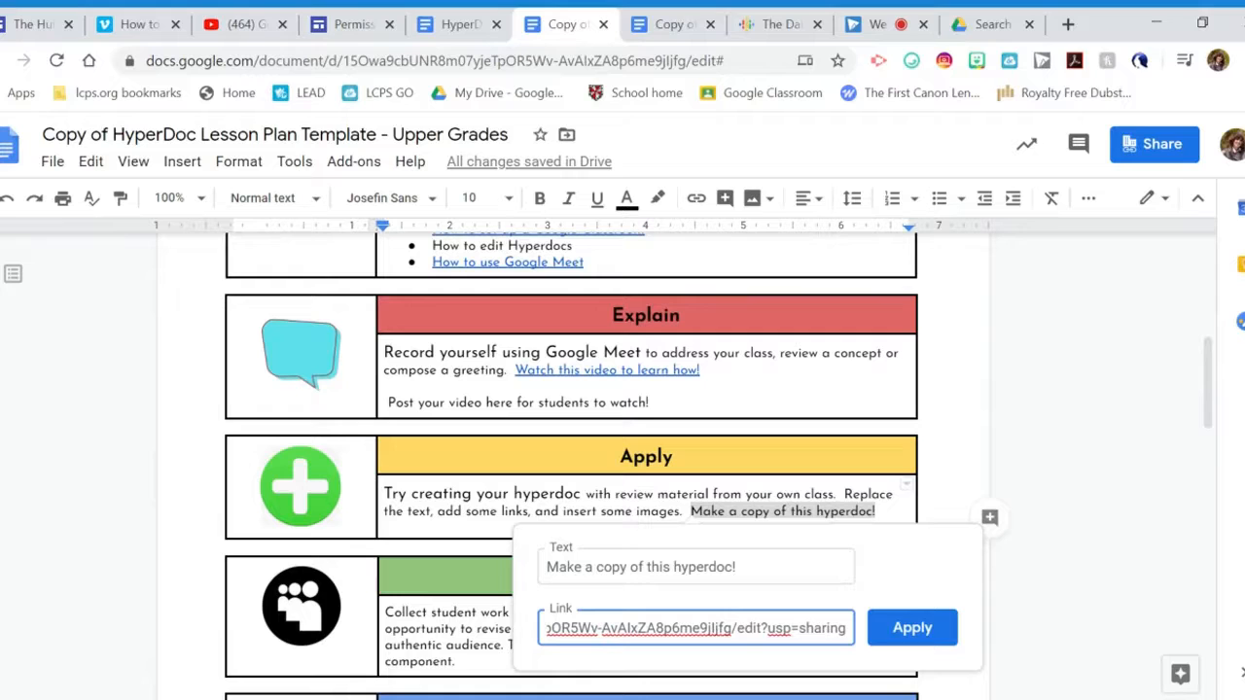
{"action": "left_click_drag", "start_coordinate": [736, 628], "coordinate": [846, 628]}
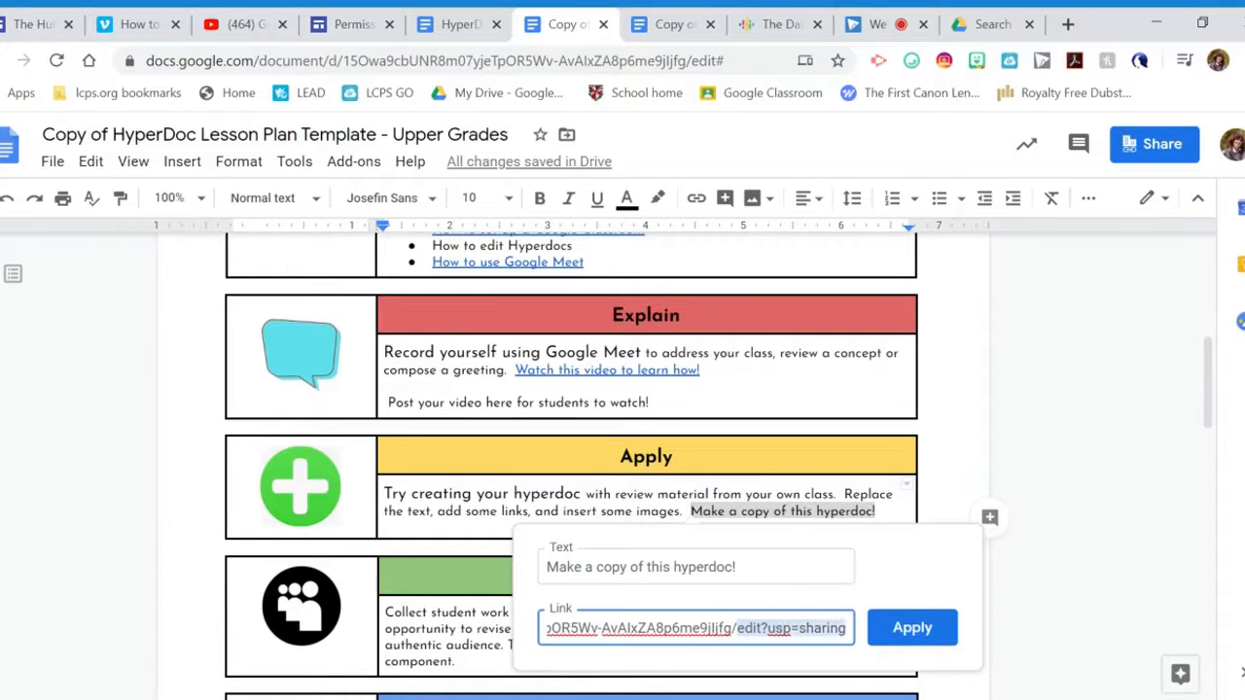
{"action": "type", "text": "copy"}
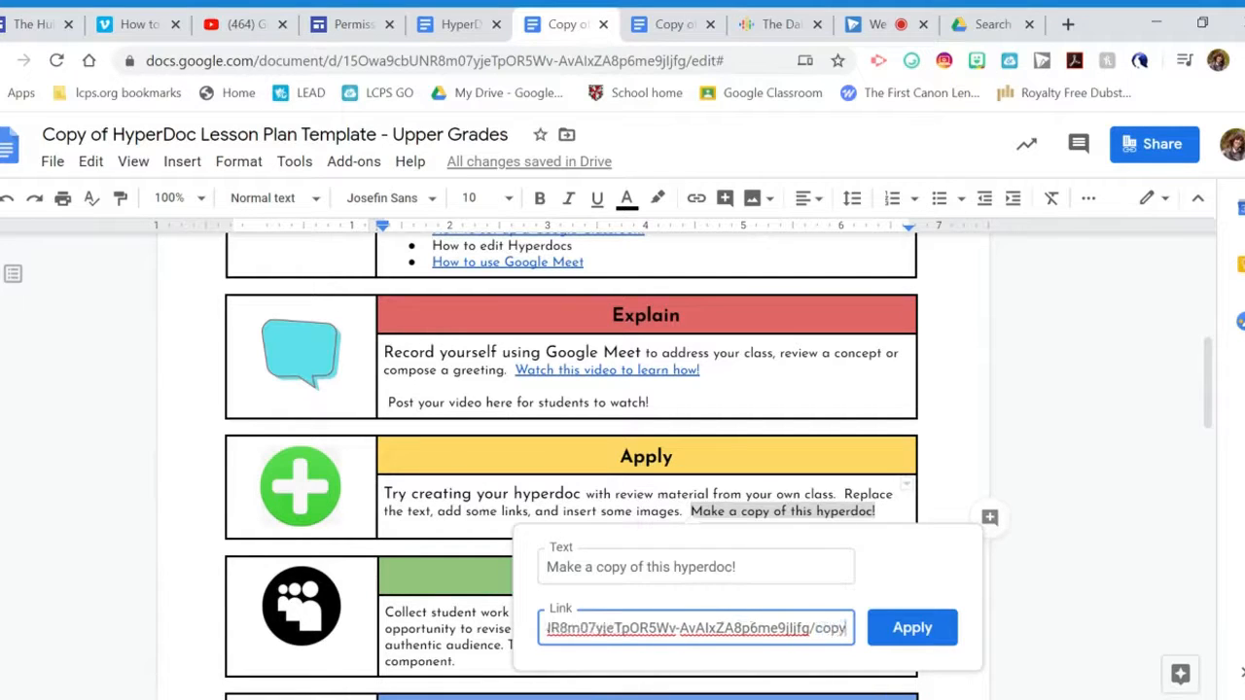
{"action": "left_click", "coordinate": [887, 632]}
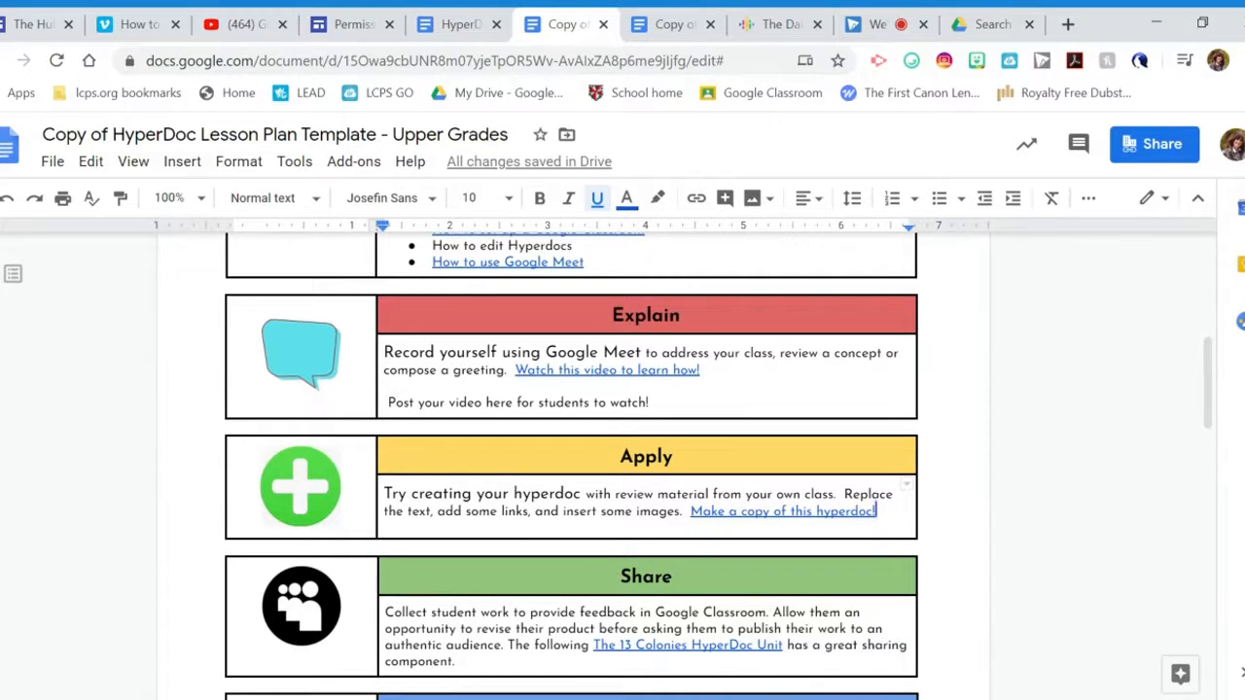
Step: Test the "Make a copy of this hyperdoc!" link by opening its copy page, and return to the lesson document
{"action": "left_click", "coordinate": [771, 511]}
{"action": "left_click", "coordinate": [775, 546]}
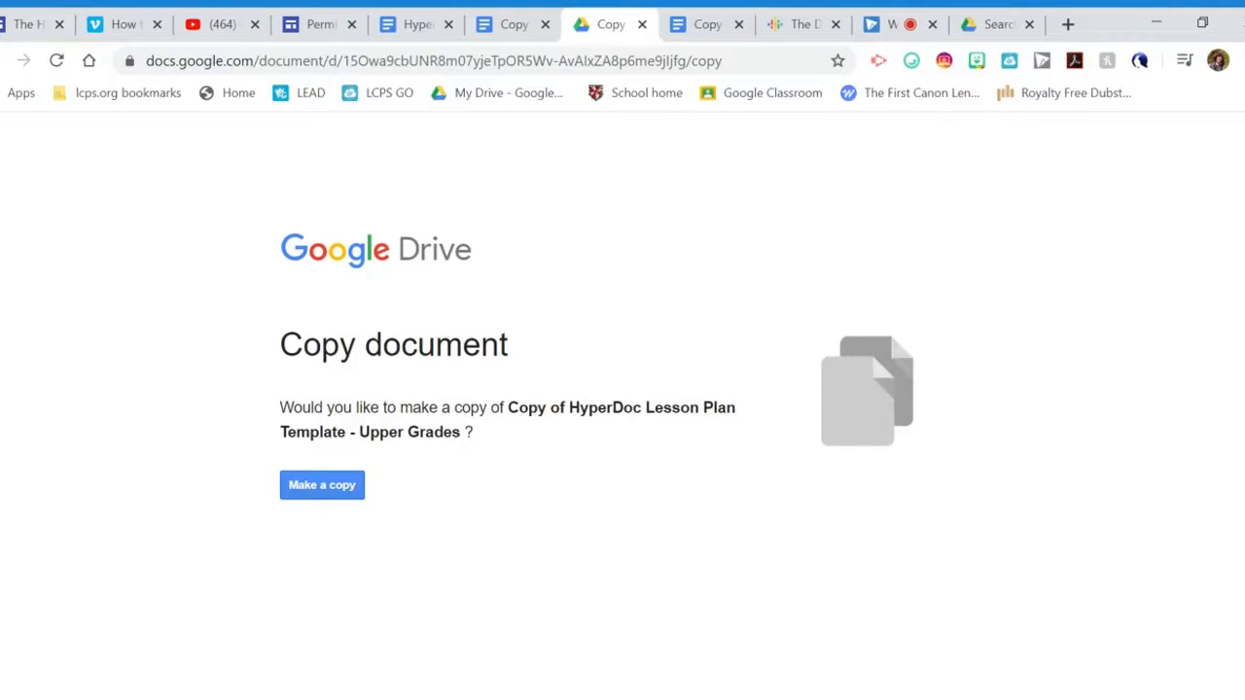
{"action": "left_click", "coordinate": [514, 30]}
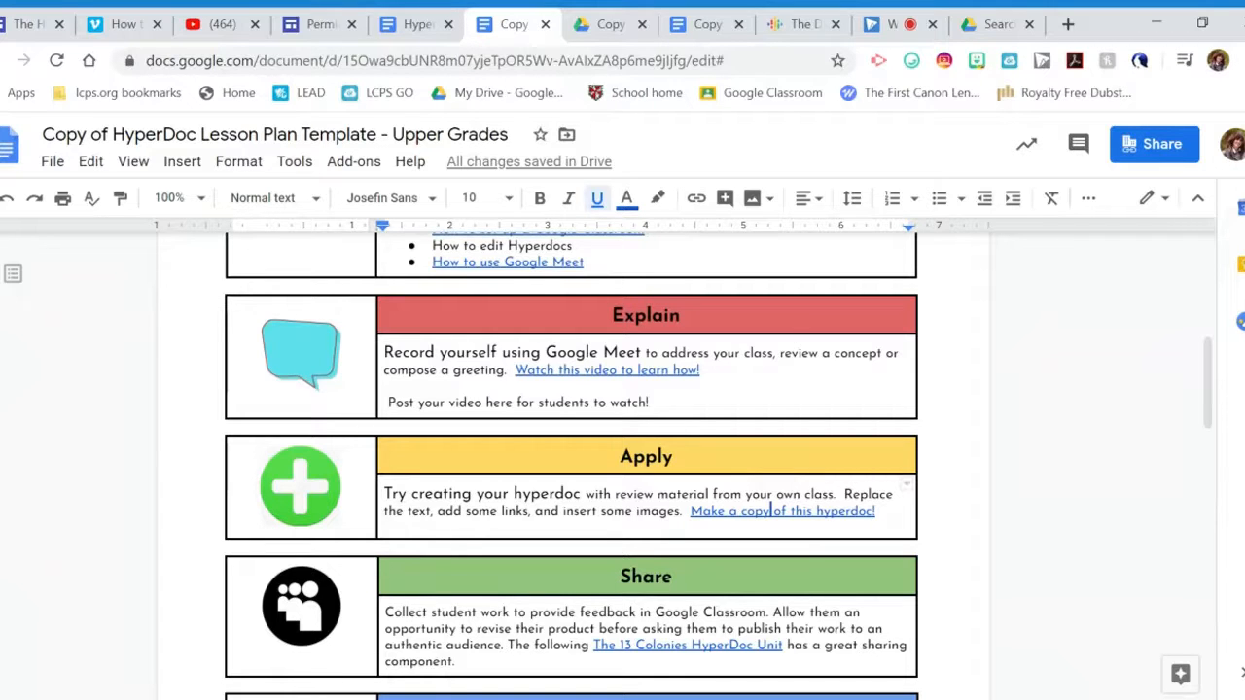
Step: Replace the Share placeholder with the prepared text starting "Turn in your hyperdoc in Google Classroom." and ending with the county website link
{"action": "scroll", "coordinate": [571, 467], "scroll_direction": "up", "scroll_amount": 5}
{"action": "scroll", "coordinate": [572, 467], "scroll_direction": "down", "scroll_amount": 4}
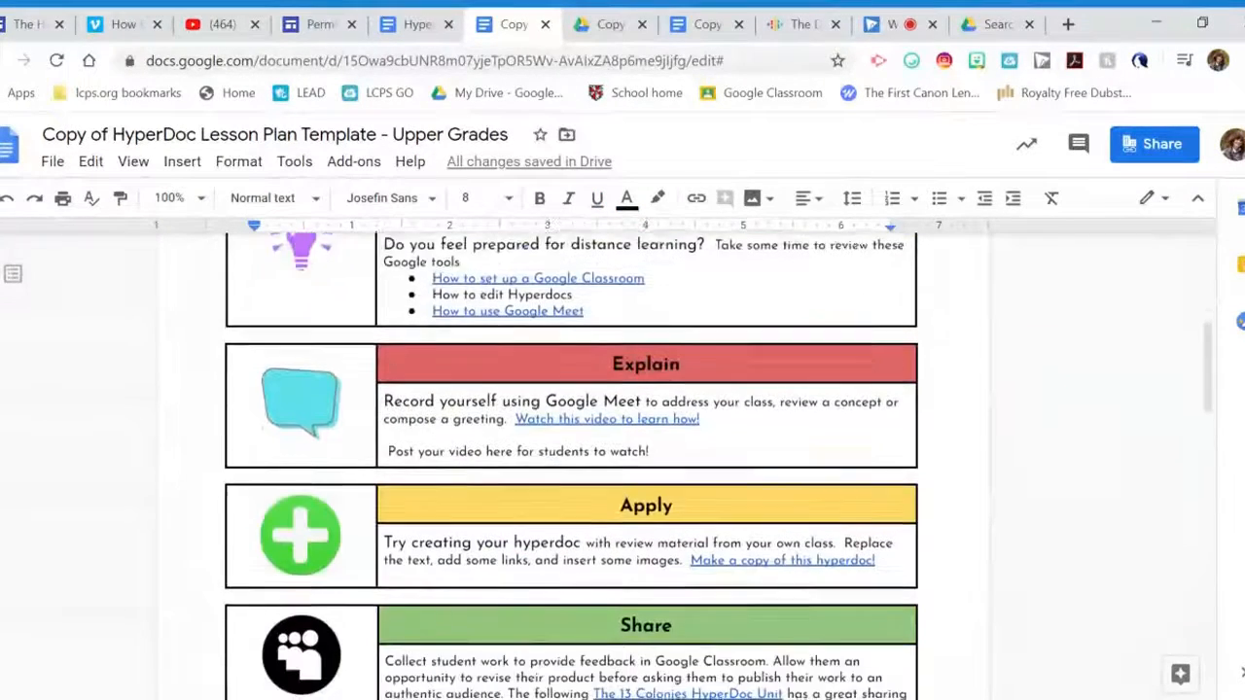
{"action": "scroll", "coordinate": [572, 467], "scroll_direction": "down", "scroll_amount": 3}
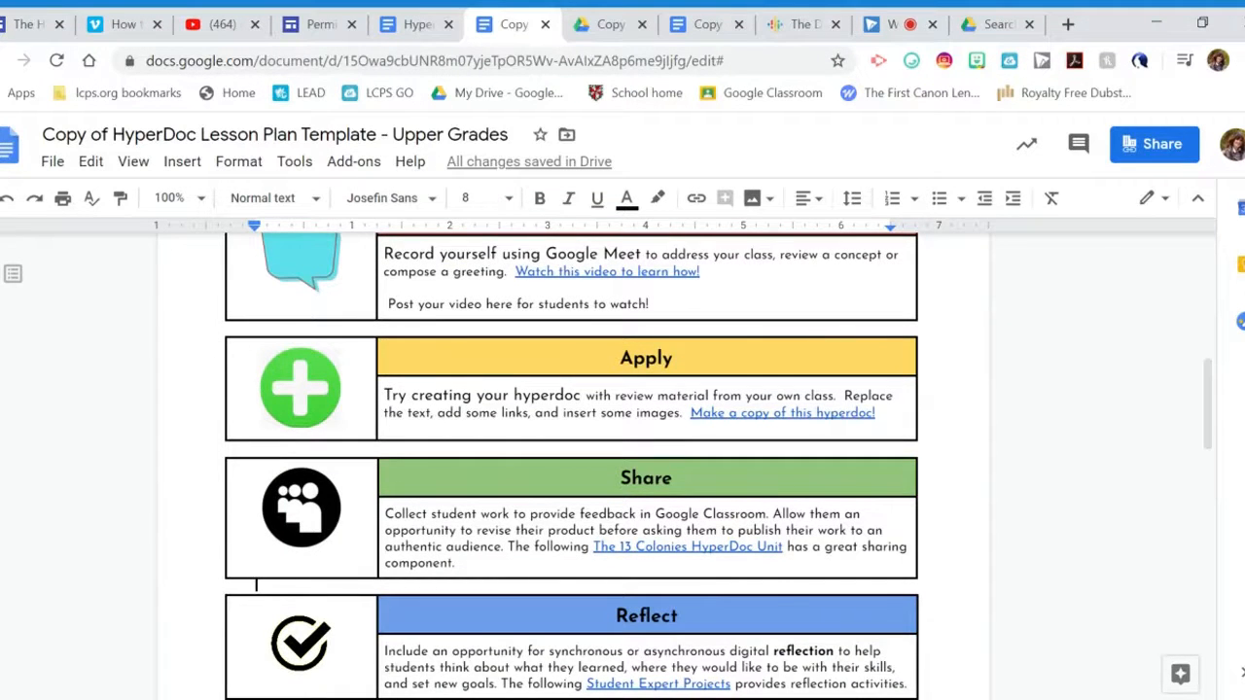
{"action": "scroll", "coordinate": [572, 467], "scroll_direction": "down", "scroll_amount": 3}
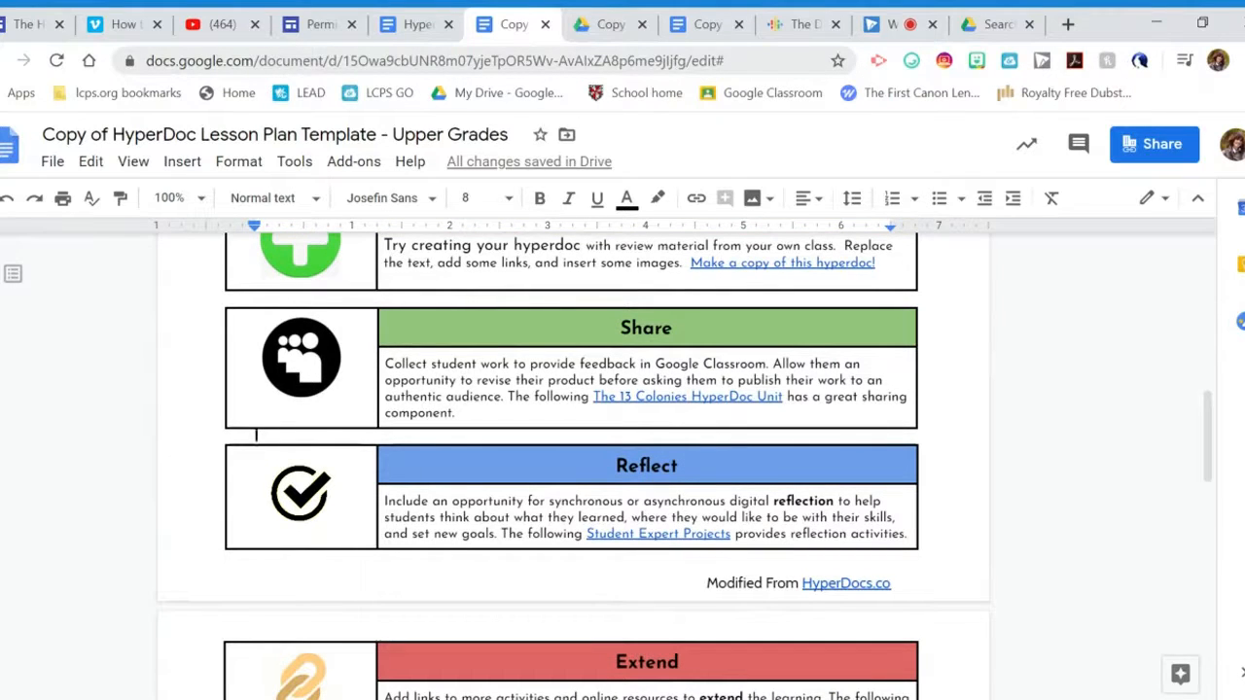
{"action": "left_click_drag", "start_coordinate": [456, 412], "coordinate": [385, 364]}
{"action": "key", "text": "BackSpace"}
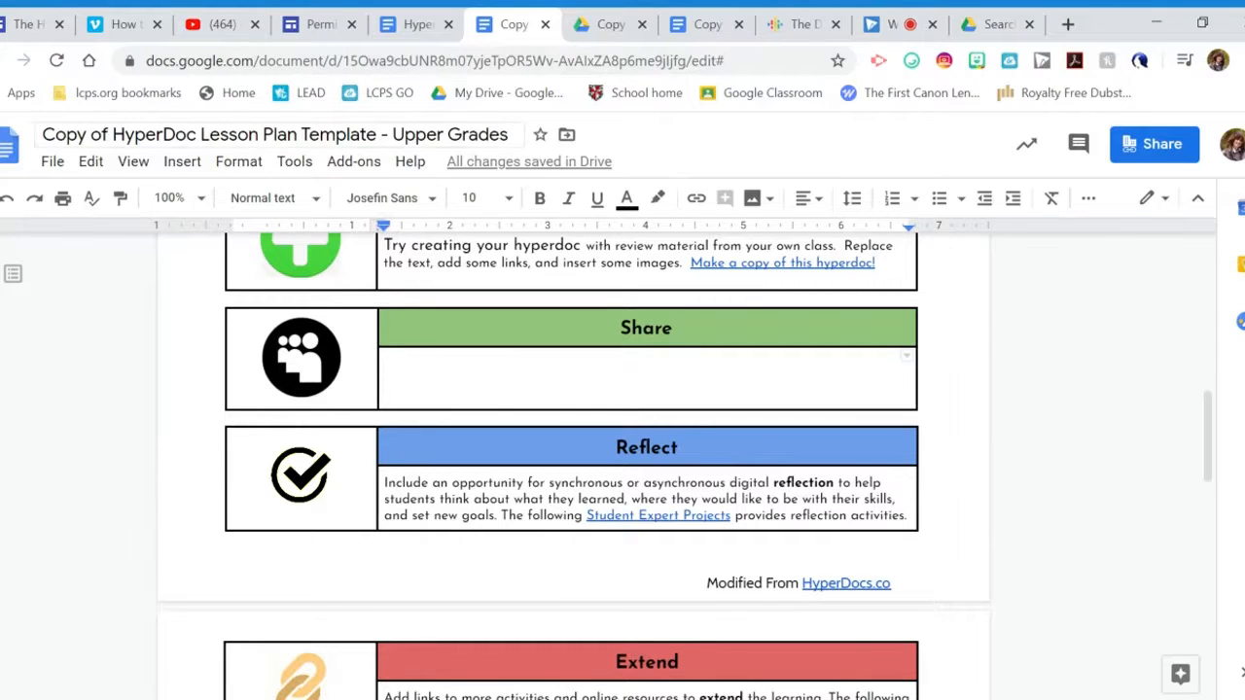
{"action": "key", "text": "ctrl+v"}
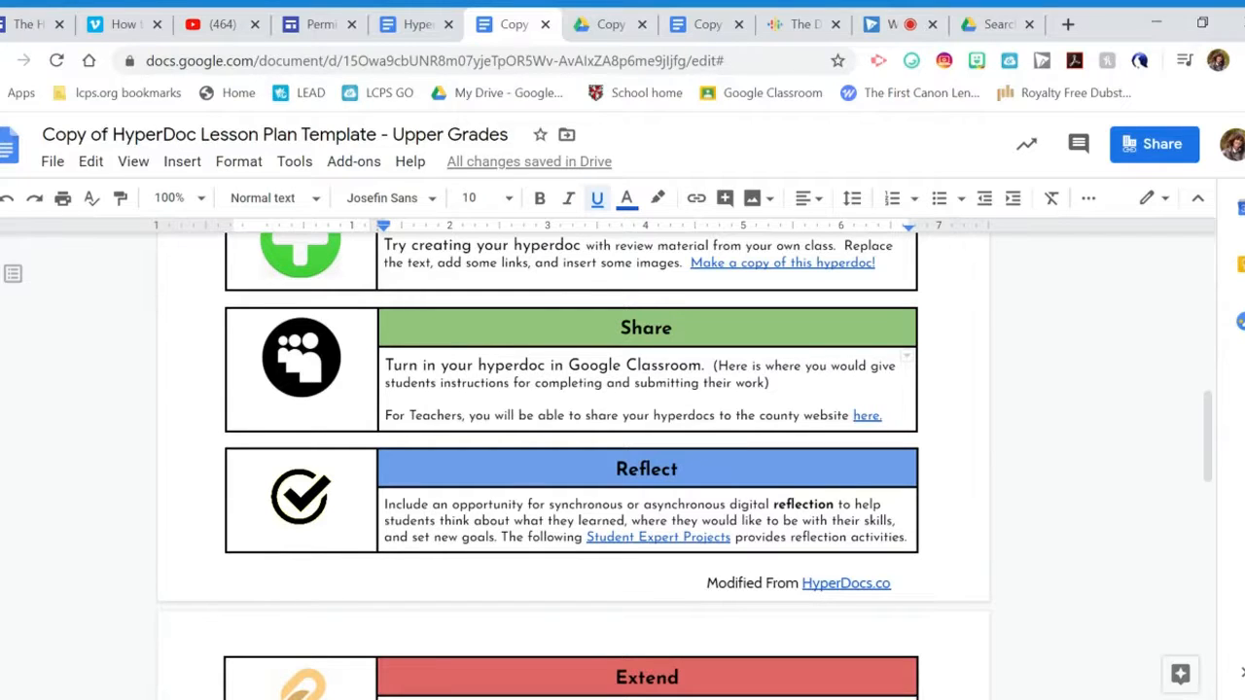
Step: Replace the Reflect placeholder with the finished copy's "Share what you have learned" text, including its questions for teachers and the "our flipgrid" link
{"action": "scroll", "coordinate": [573, 466], "scroll_direction": "down", "scroll_amount": 1}
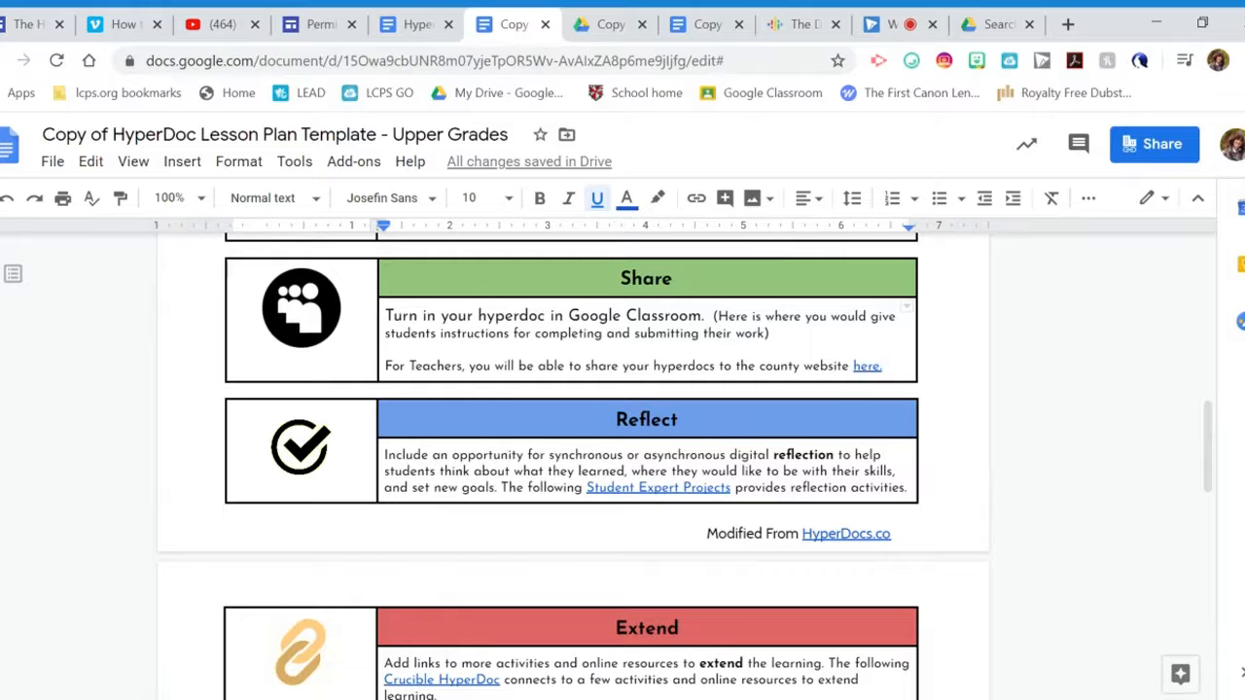
{"action": "scroll", "coordinate": [574, 399], "scroll_direction": "down", "scroll_amount": 2}
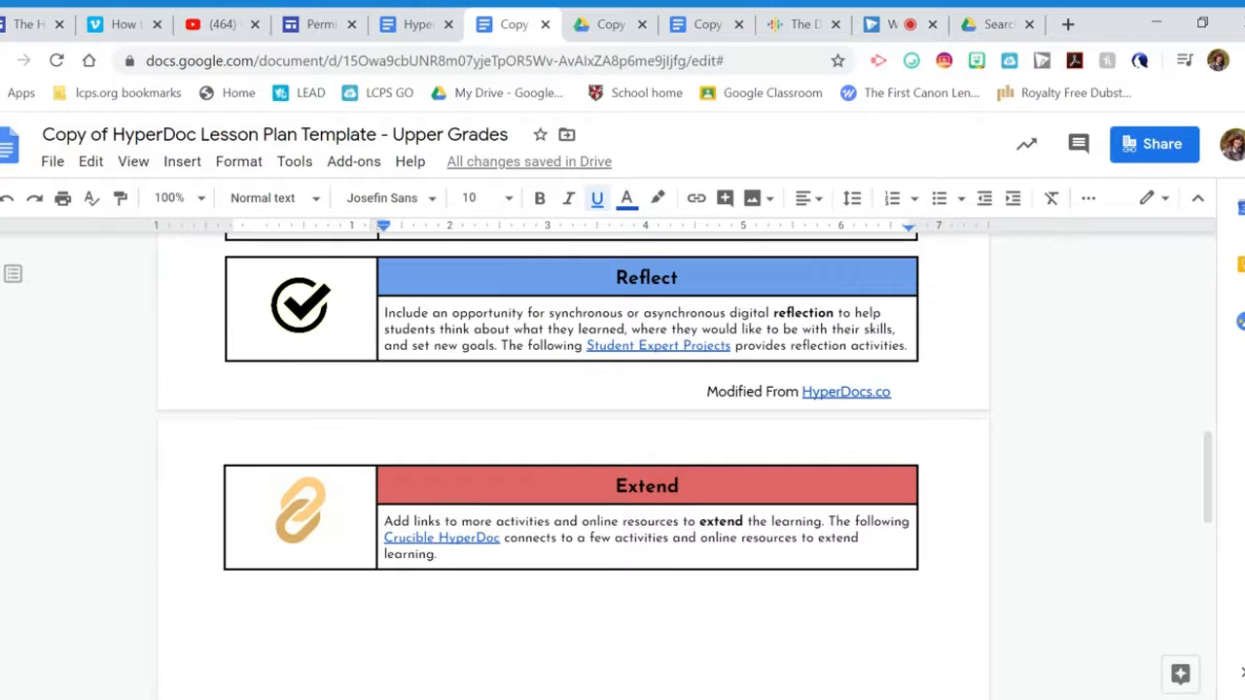
{"action": "left_click", "coordinate": [703, 27]}
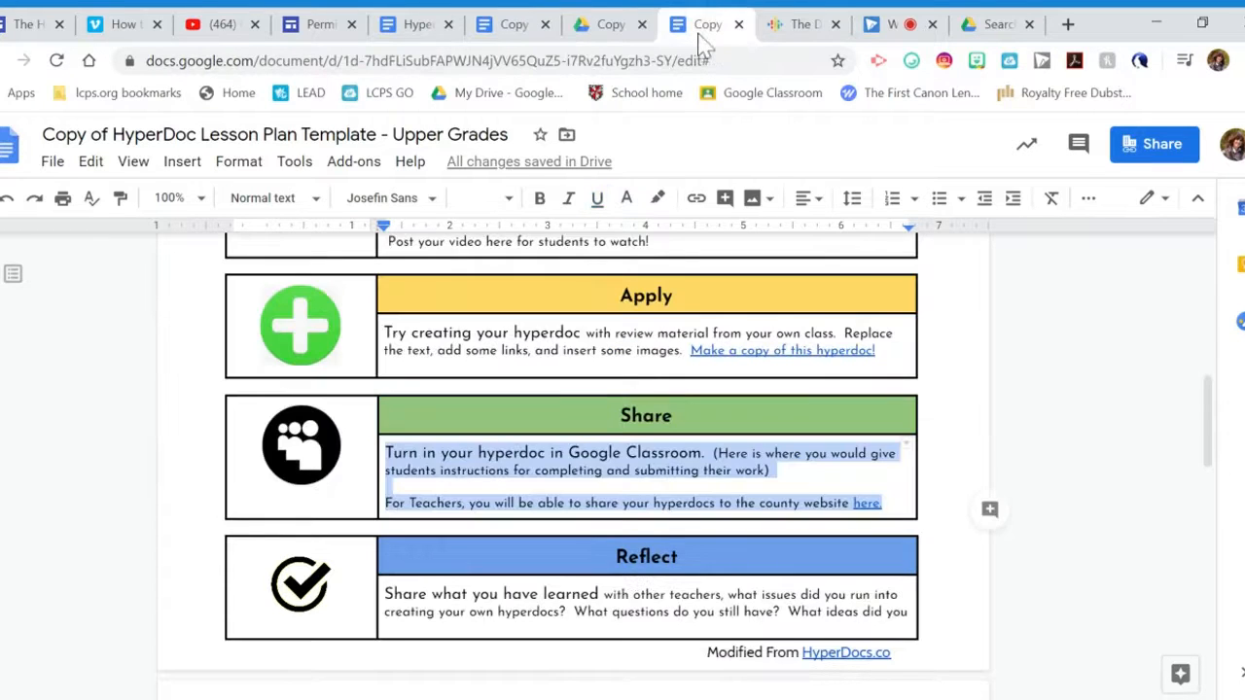
{"action": "left_click", "coordinate": [512, 25]}
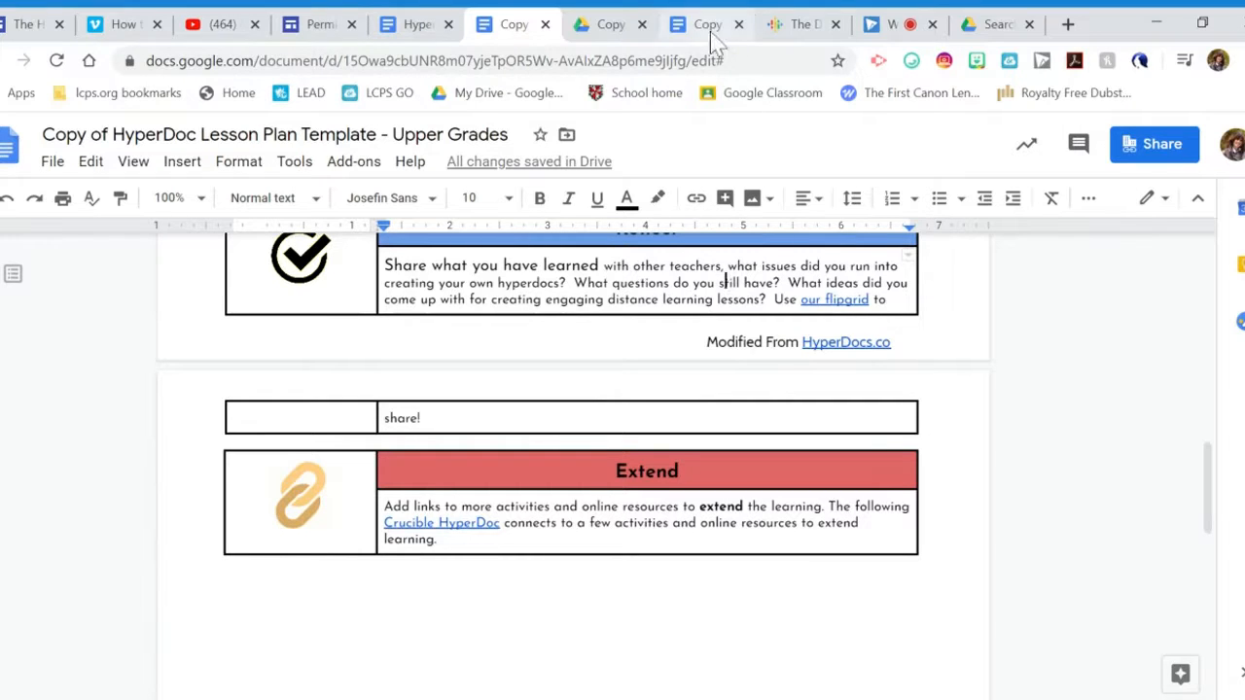
Step: Replace the Extend placeholder with "Looking for more ideas for distance learning" and the linked tools list from Padlet to GimKit Games, plus Permission Click directions
{"action": "left_click_drag", "start_coordinate": [438, 540], "coordinate": [393, 506]}
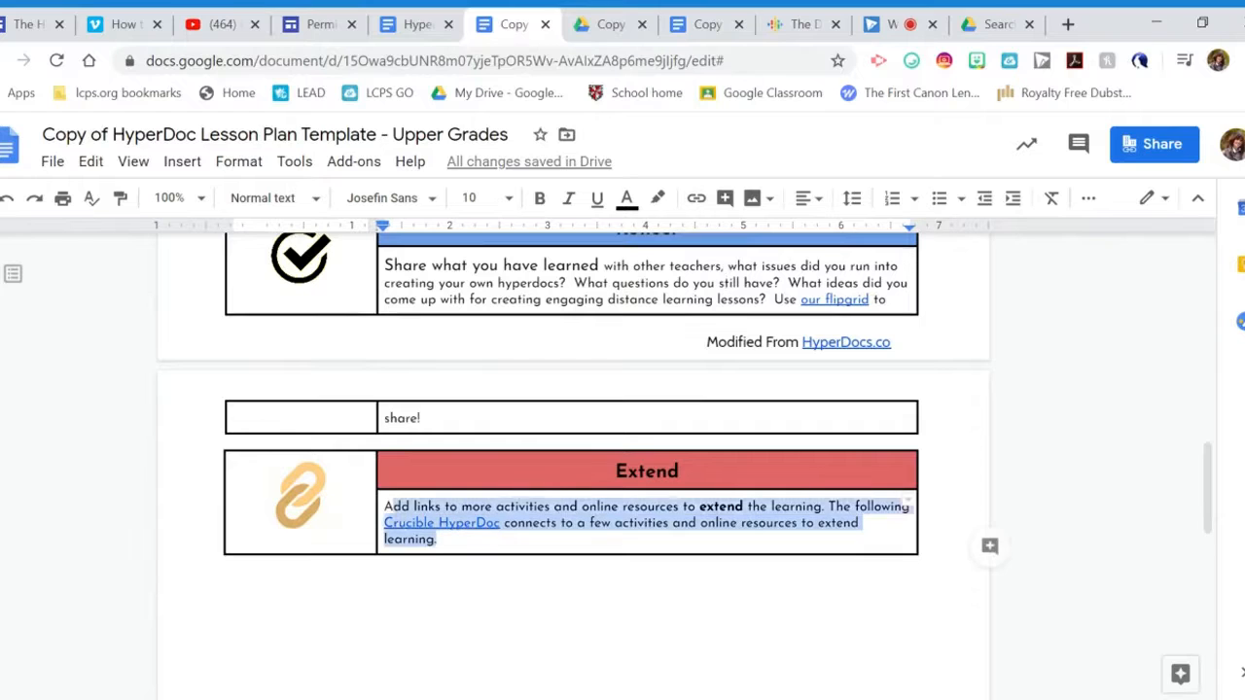
{"action": "key", "text": "BackSpace"}
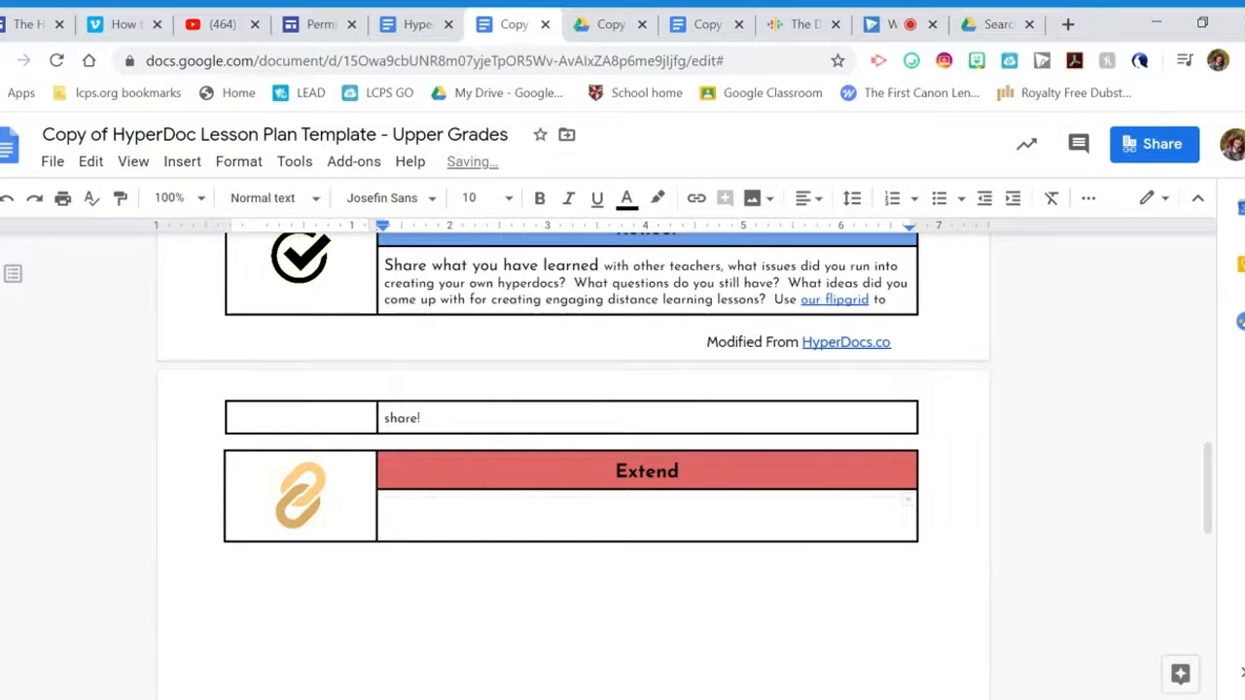
{"action": "type", "text": "Looking for more ideas for distance learning try incorporating some of these tools:  -Padlet - allowed for student use  -WeVideo - allowed for student use.  Students and teachers login with LCPS Google account for full version  -Flipgrid - parent consent required  -PearDeck - parent consent required  -EdPuzzle - parent consent required  Quizlet - allowed for students anonymously, parent consent required if students are creating logins.  Quizlet Live Games - allowed anonymously, without login  GimKit Games- parent consent required   Permission Click: Get permission from parents to use online tools during distance learning using Permission Click, follow directions here."}
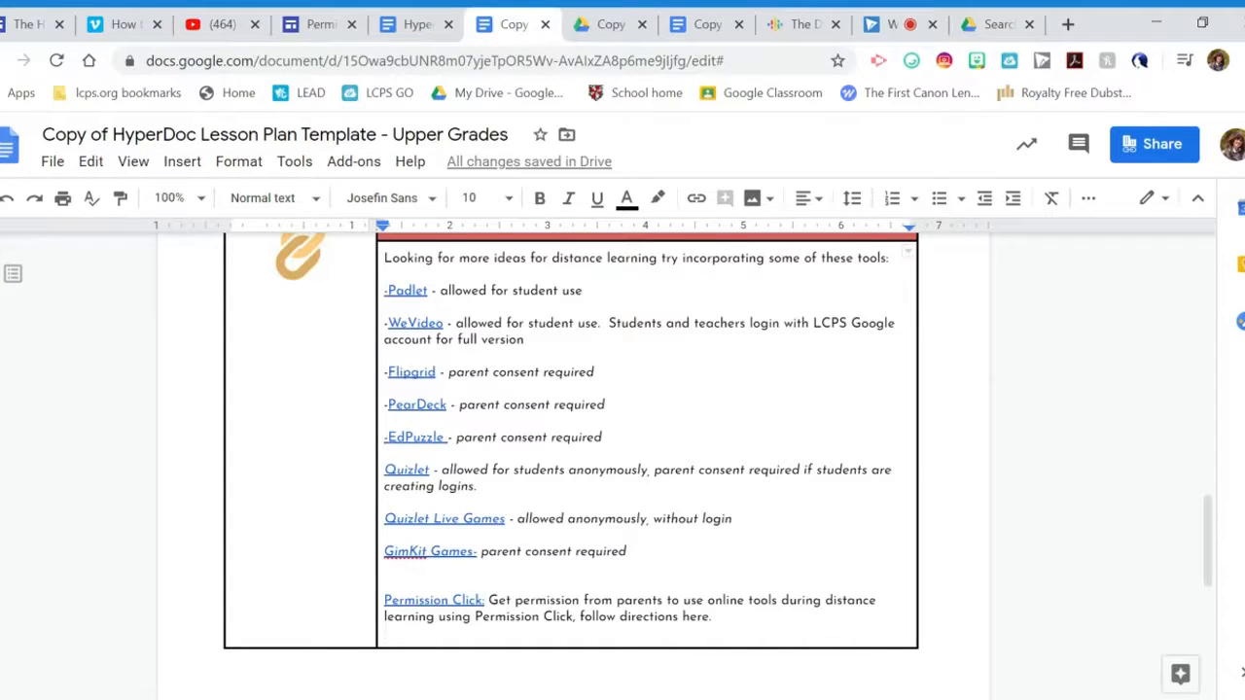
Step: Review the tools and consent notes in the Extend block, and look back over the earlier blocks of the lesson
{"action": "scroll", "coordinate": [569, 437], "scroll_direction": "down", "scroll_amount": 3}
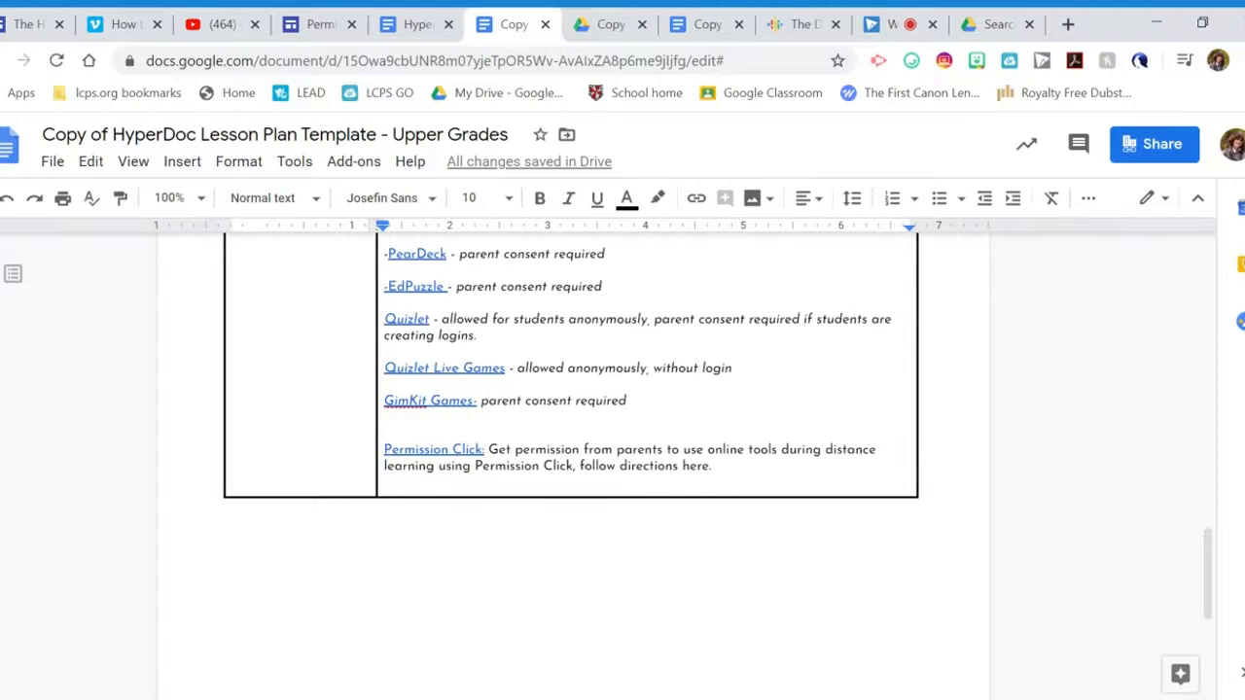
{"action": "scroll", "coordinate": [571, 462], "scroll_direction": "up", "scroll_amount": 3}
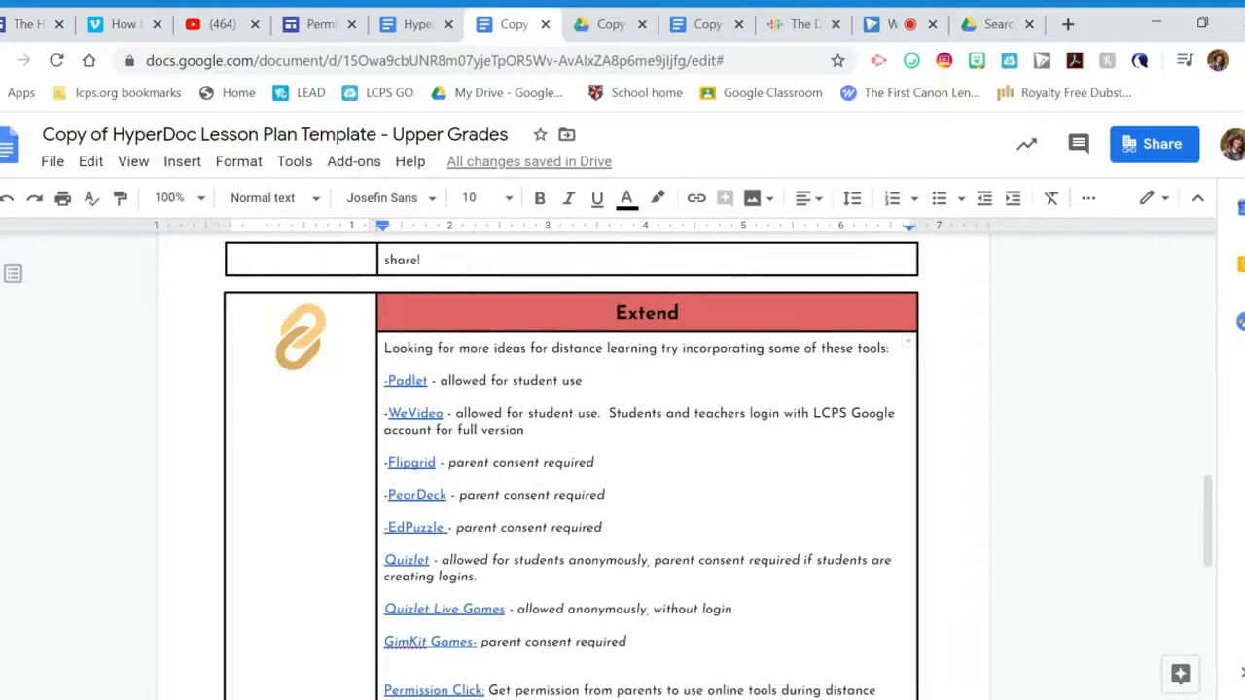
{"action": "scroll", "coordinate": [623, 438], "scroll_direction": "down", "scroll_amount": 2}
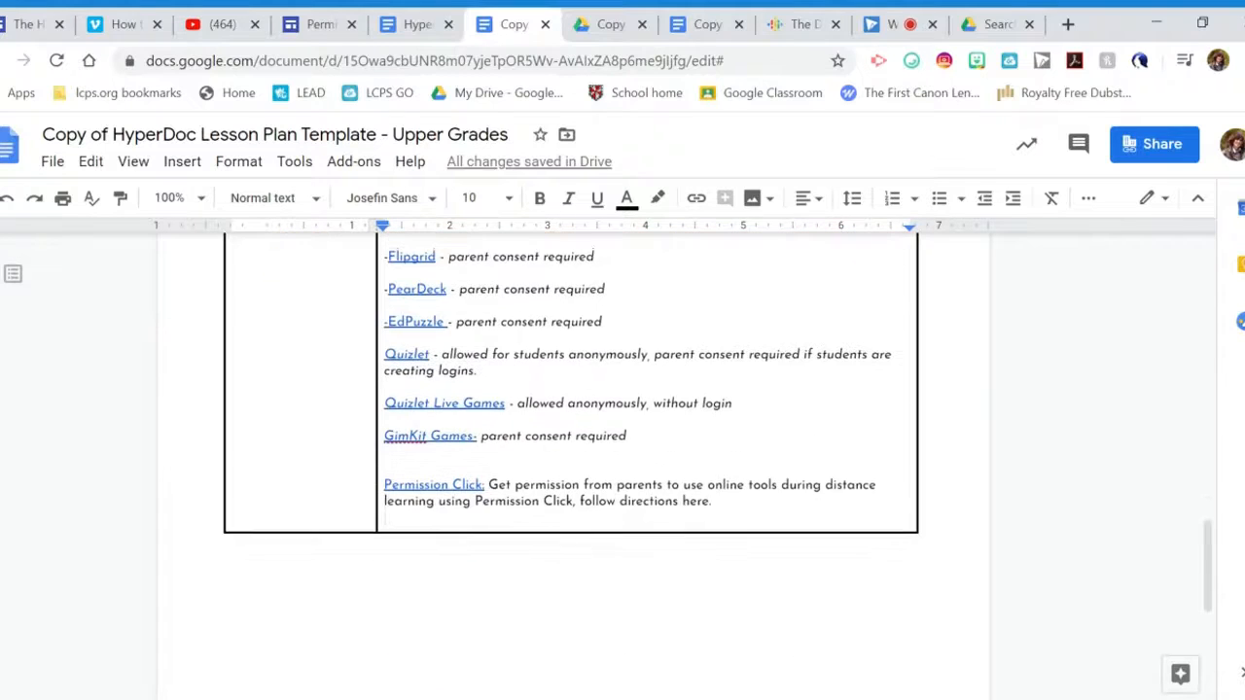
{"action": "scroll", "coordinate": [623, 438], "scroll_direction": "down", "scroll_amount": 4}
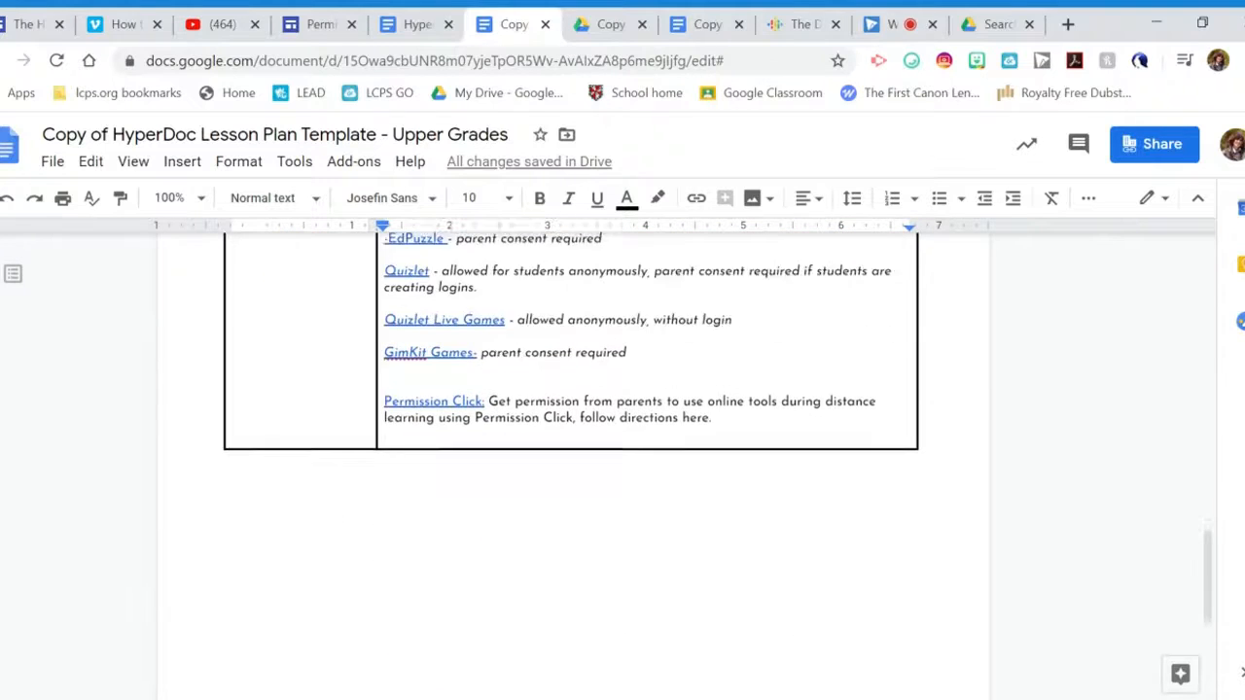
{"action": "scroll", "coordinate": [623, 438], "scroll_direction": "up", "scroll_amount": 5}
{"action": "scroll", "coordinate": [622, 457], "scroll_direction": "up", "scroll_amount": 12}
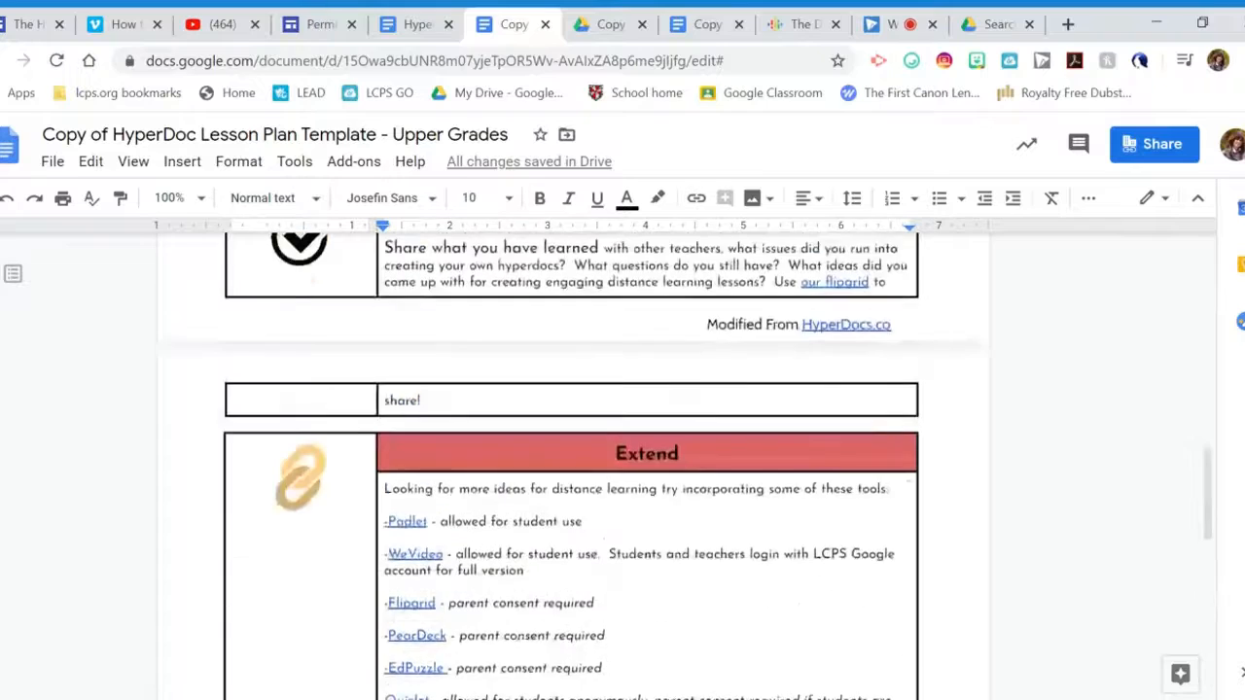
{"action": "scroll", "coordinate": [623, 457], "scroll_direction": "up", "scroll_amount": 5}
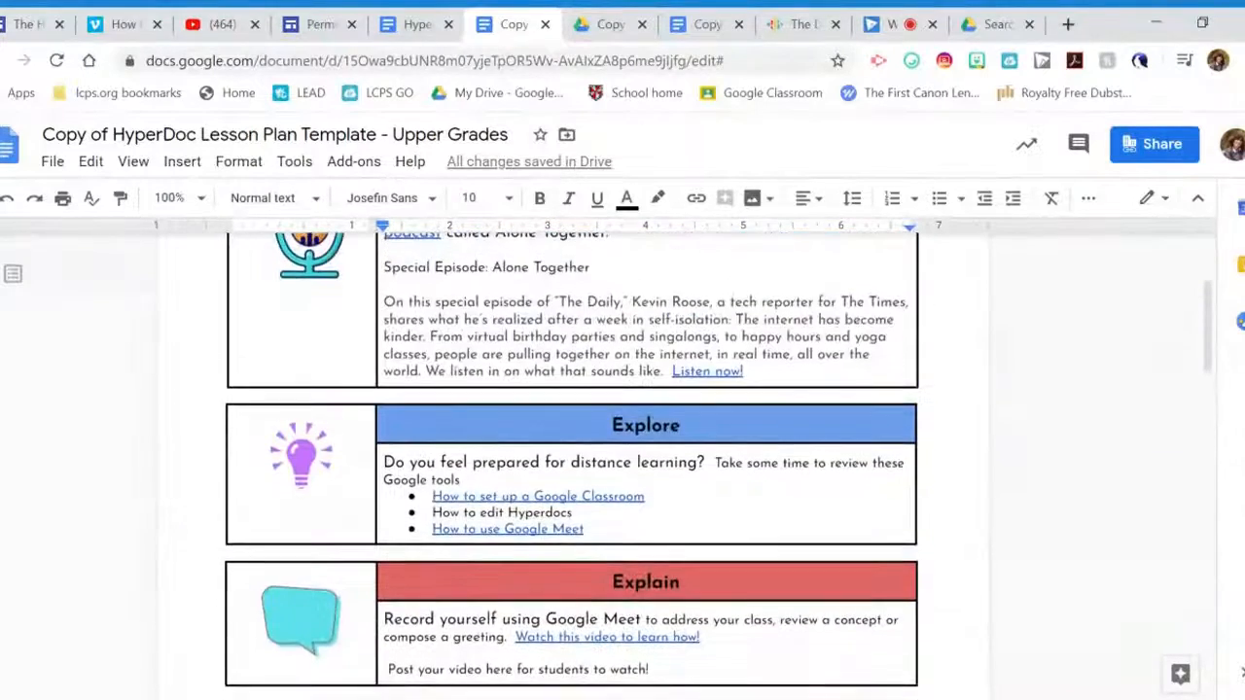